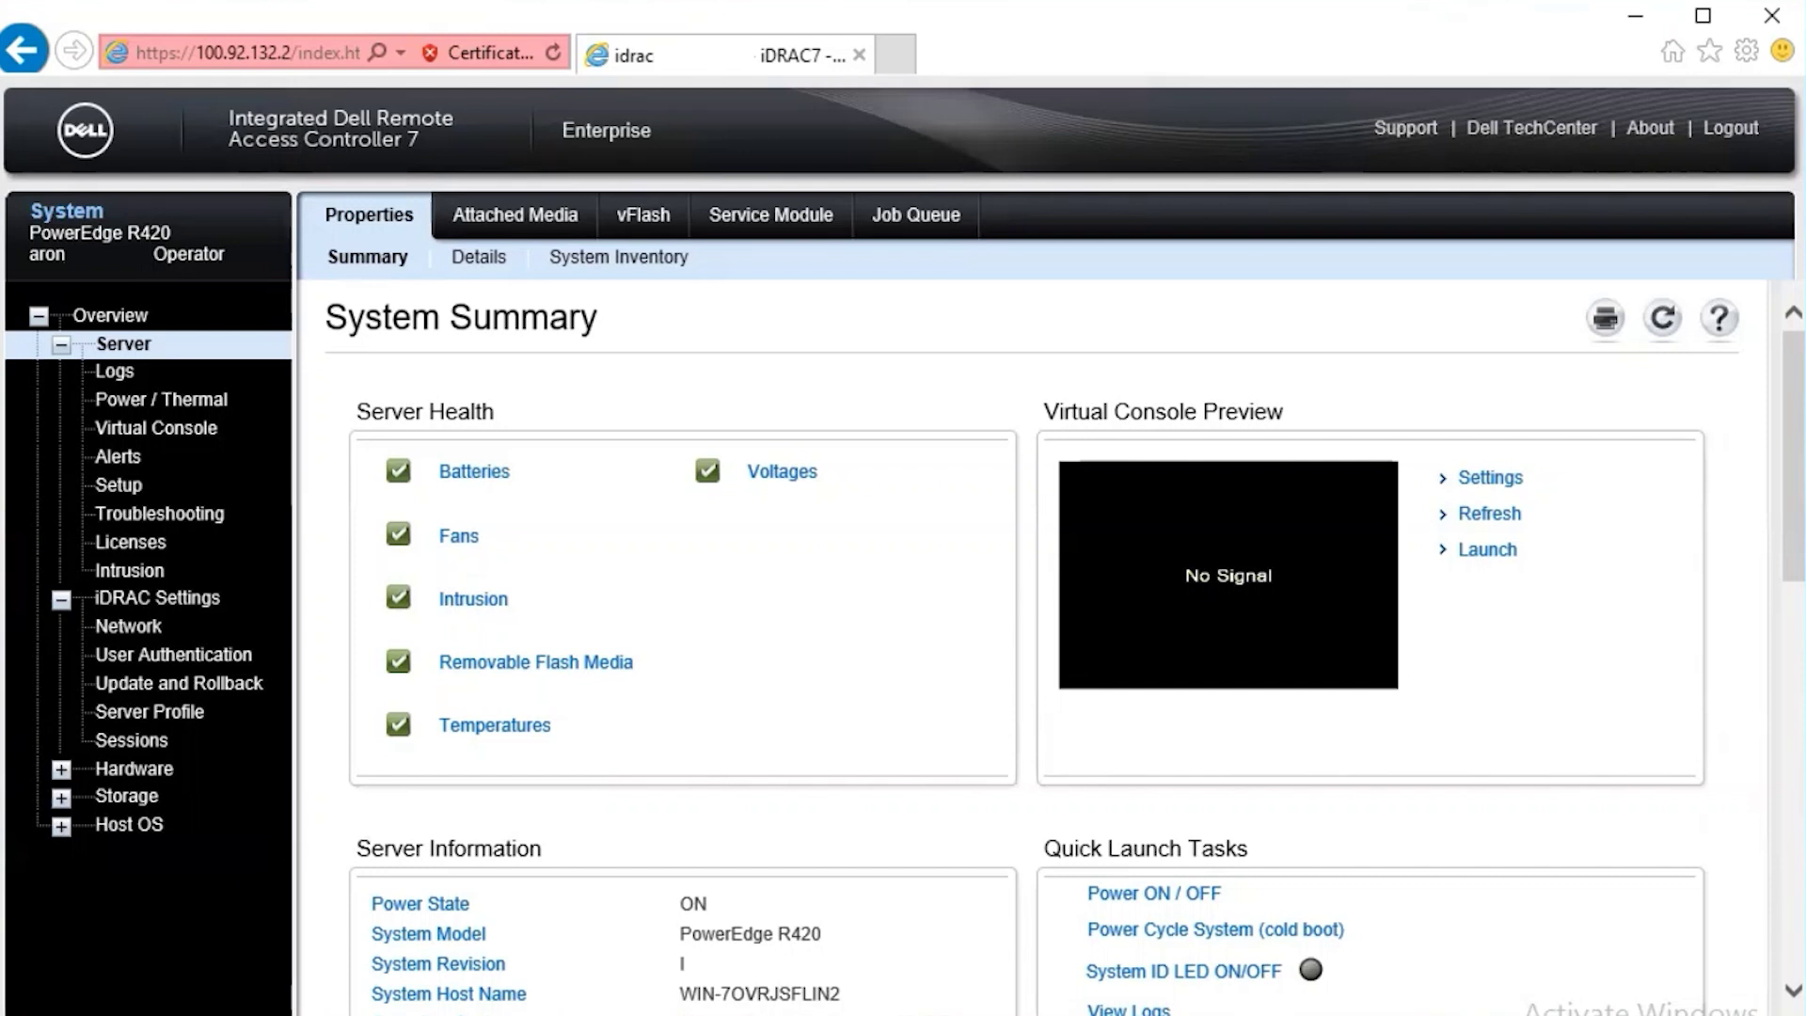
- Show the Service Module page, with iSM version 3.5.1 installed and running on the host
{"action": "left_click", "coordinate": [766, 213]}
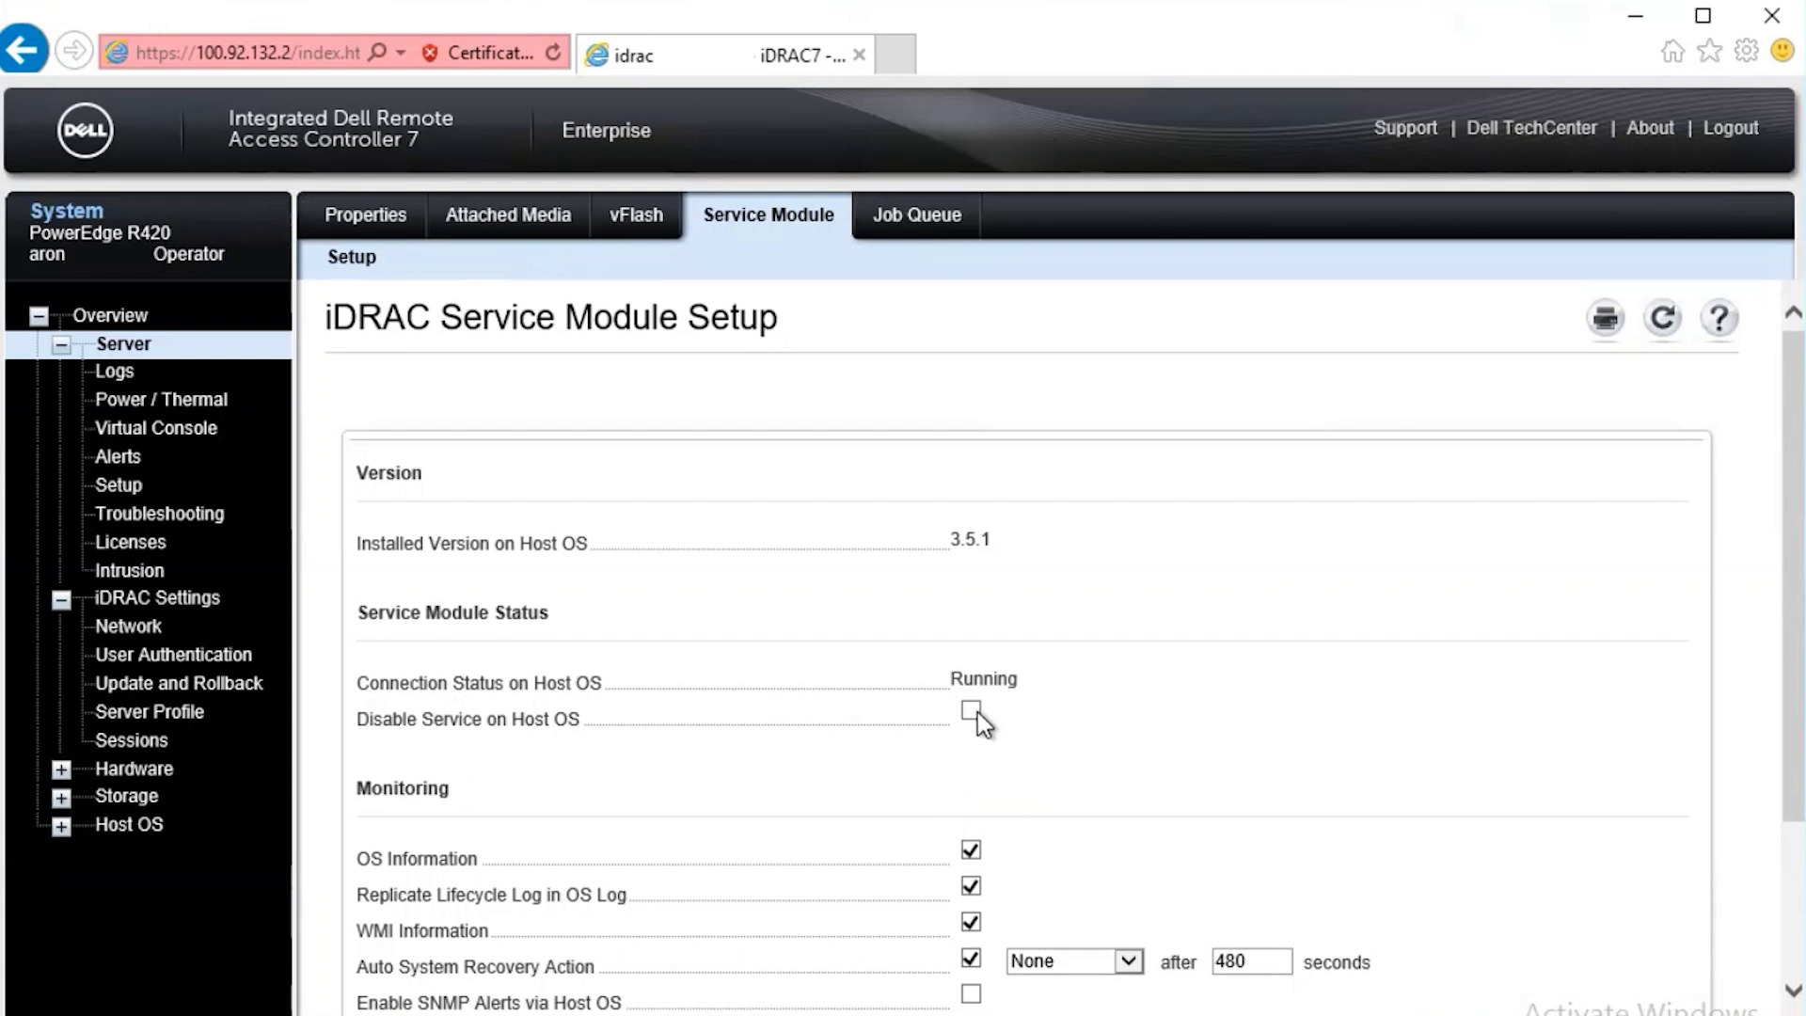
{"action": "scroll", "coordinate": [1202, 720], "scroll_direction": "down", "scroll_amount": 3}
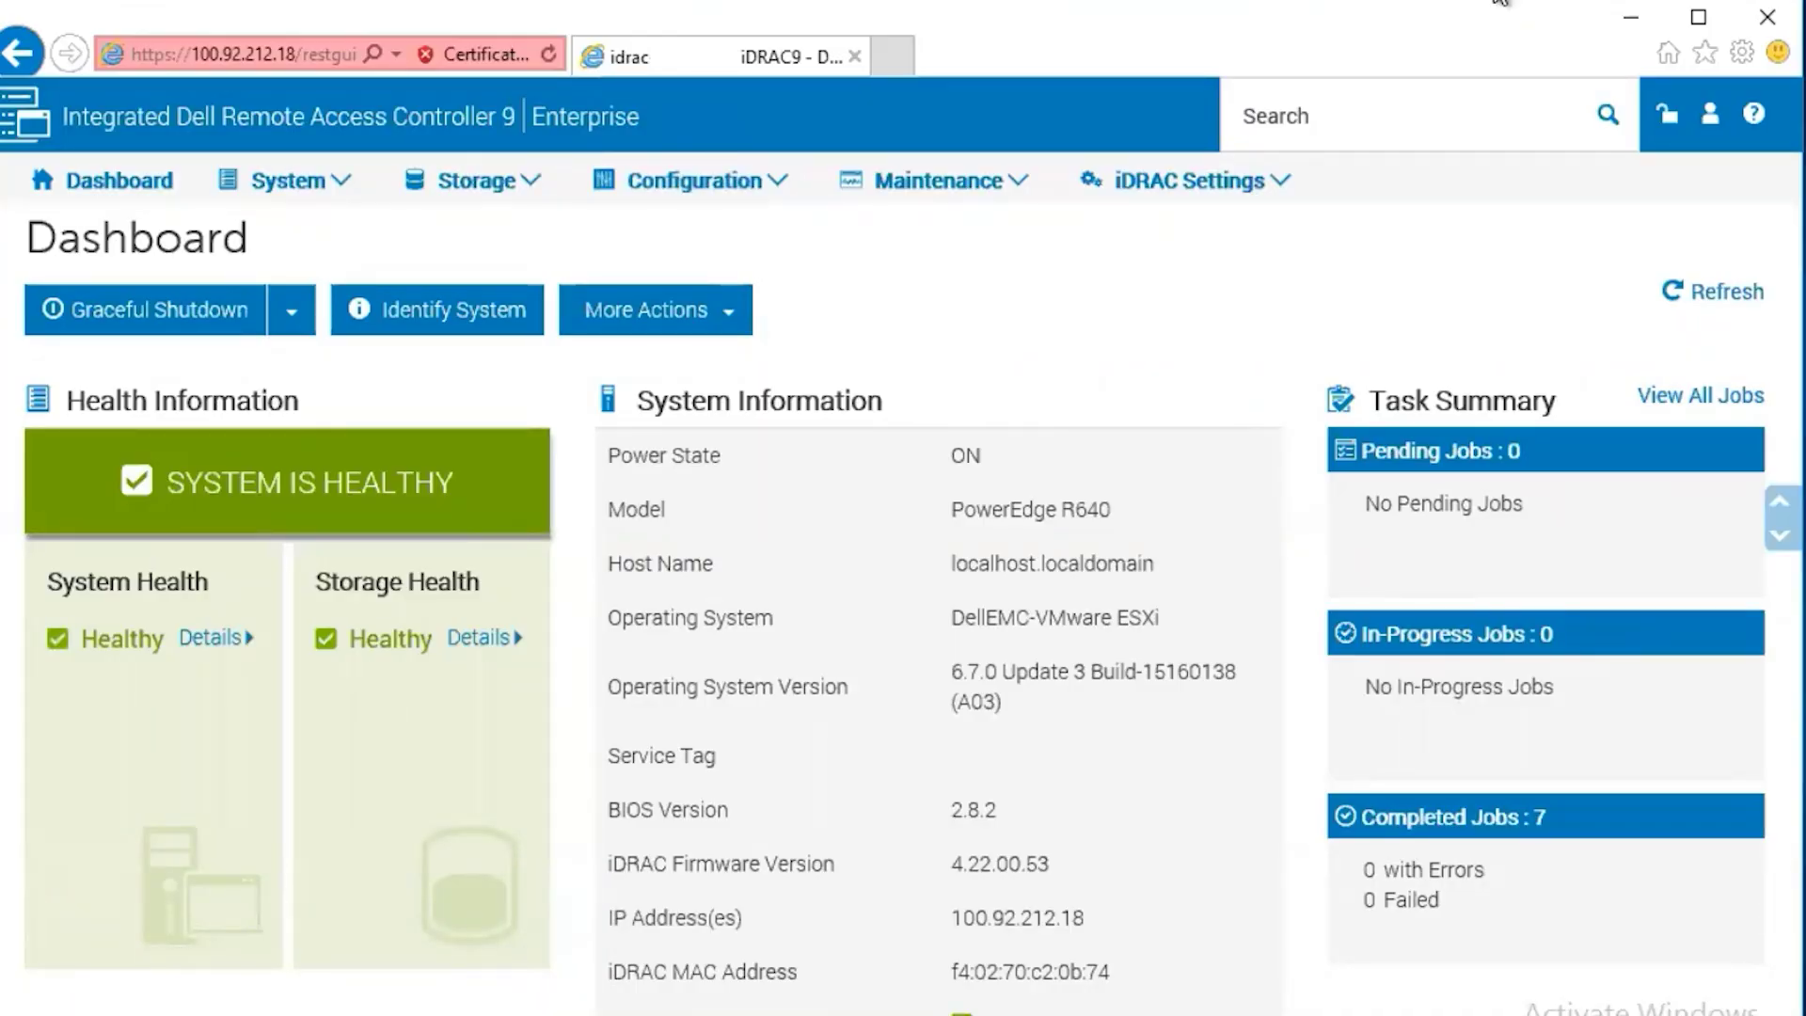
- Expand iDRAC Service Module Setup under iDRAC Settings, showing iSM 3.4.1 installed but not running
{"action": "left_click", "coordinate": [1278, 188]}
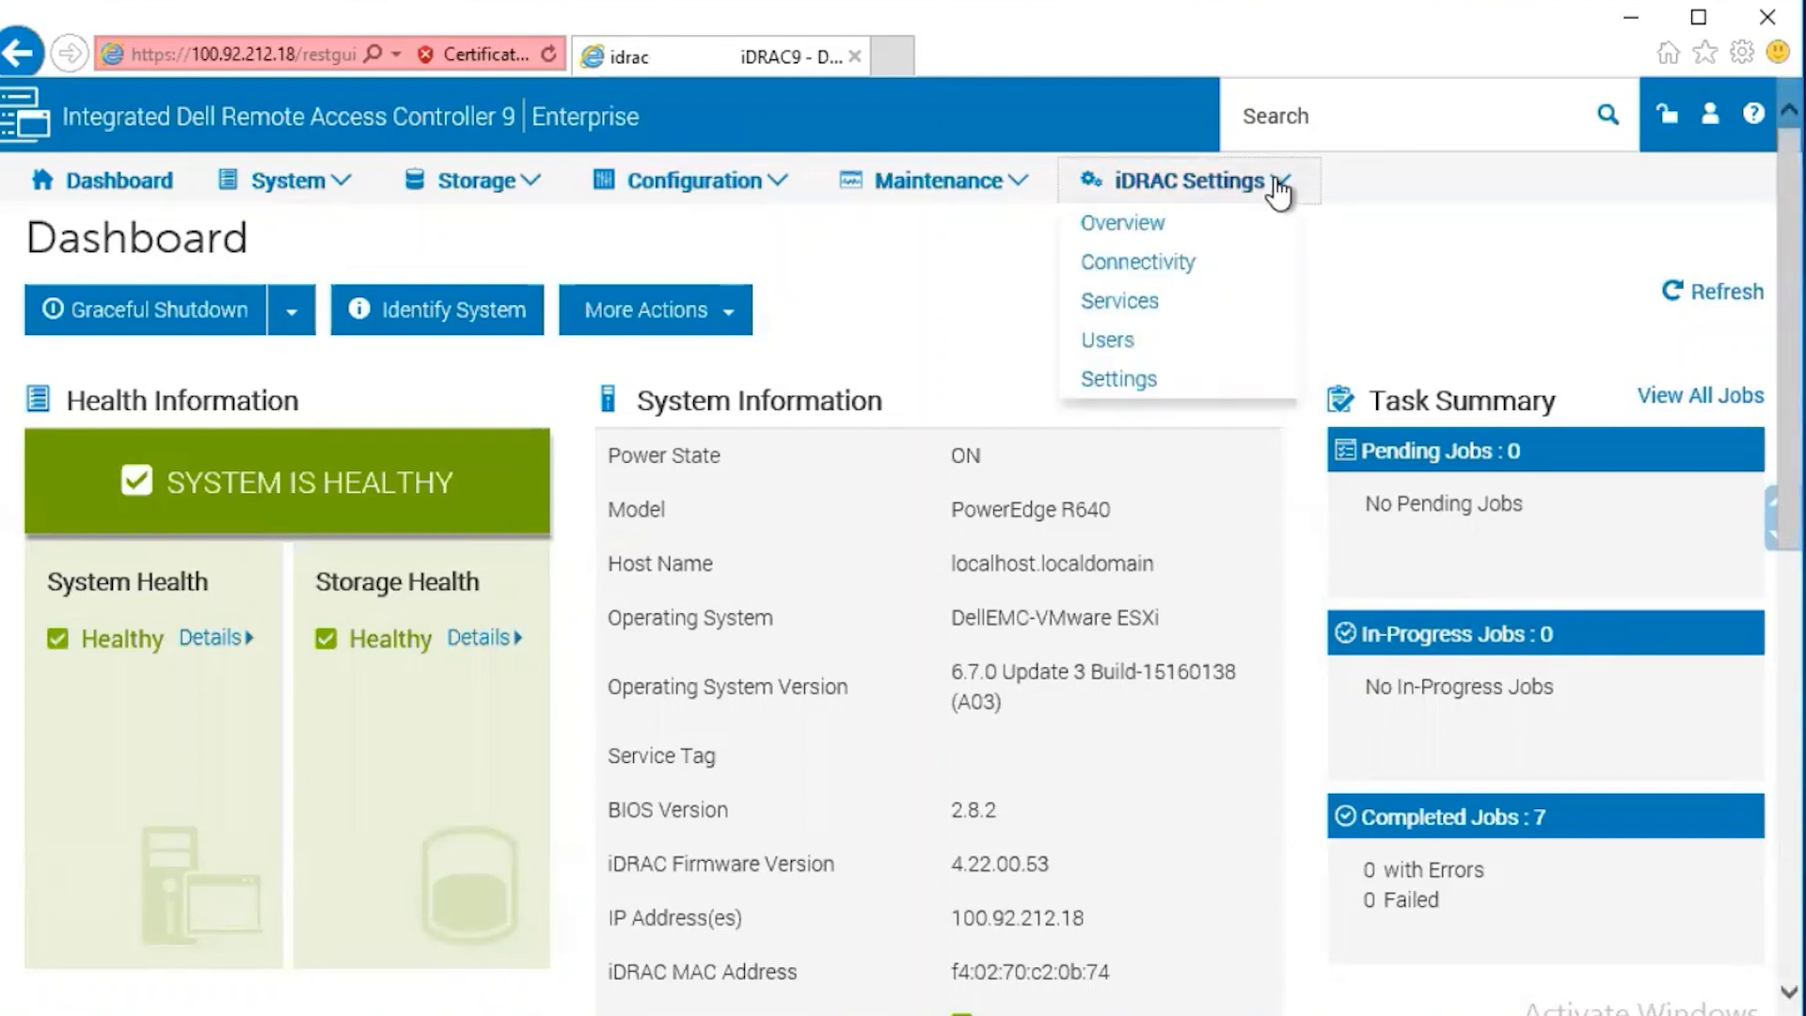
{"action": "left_click", "coordinate": [1136, 377]}
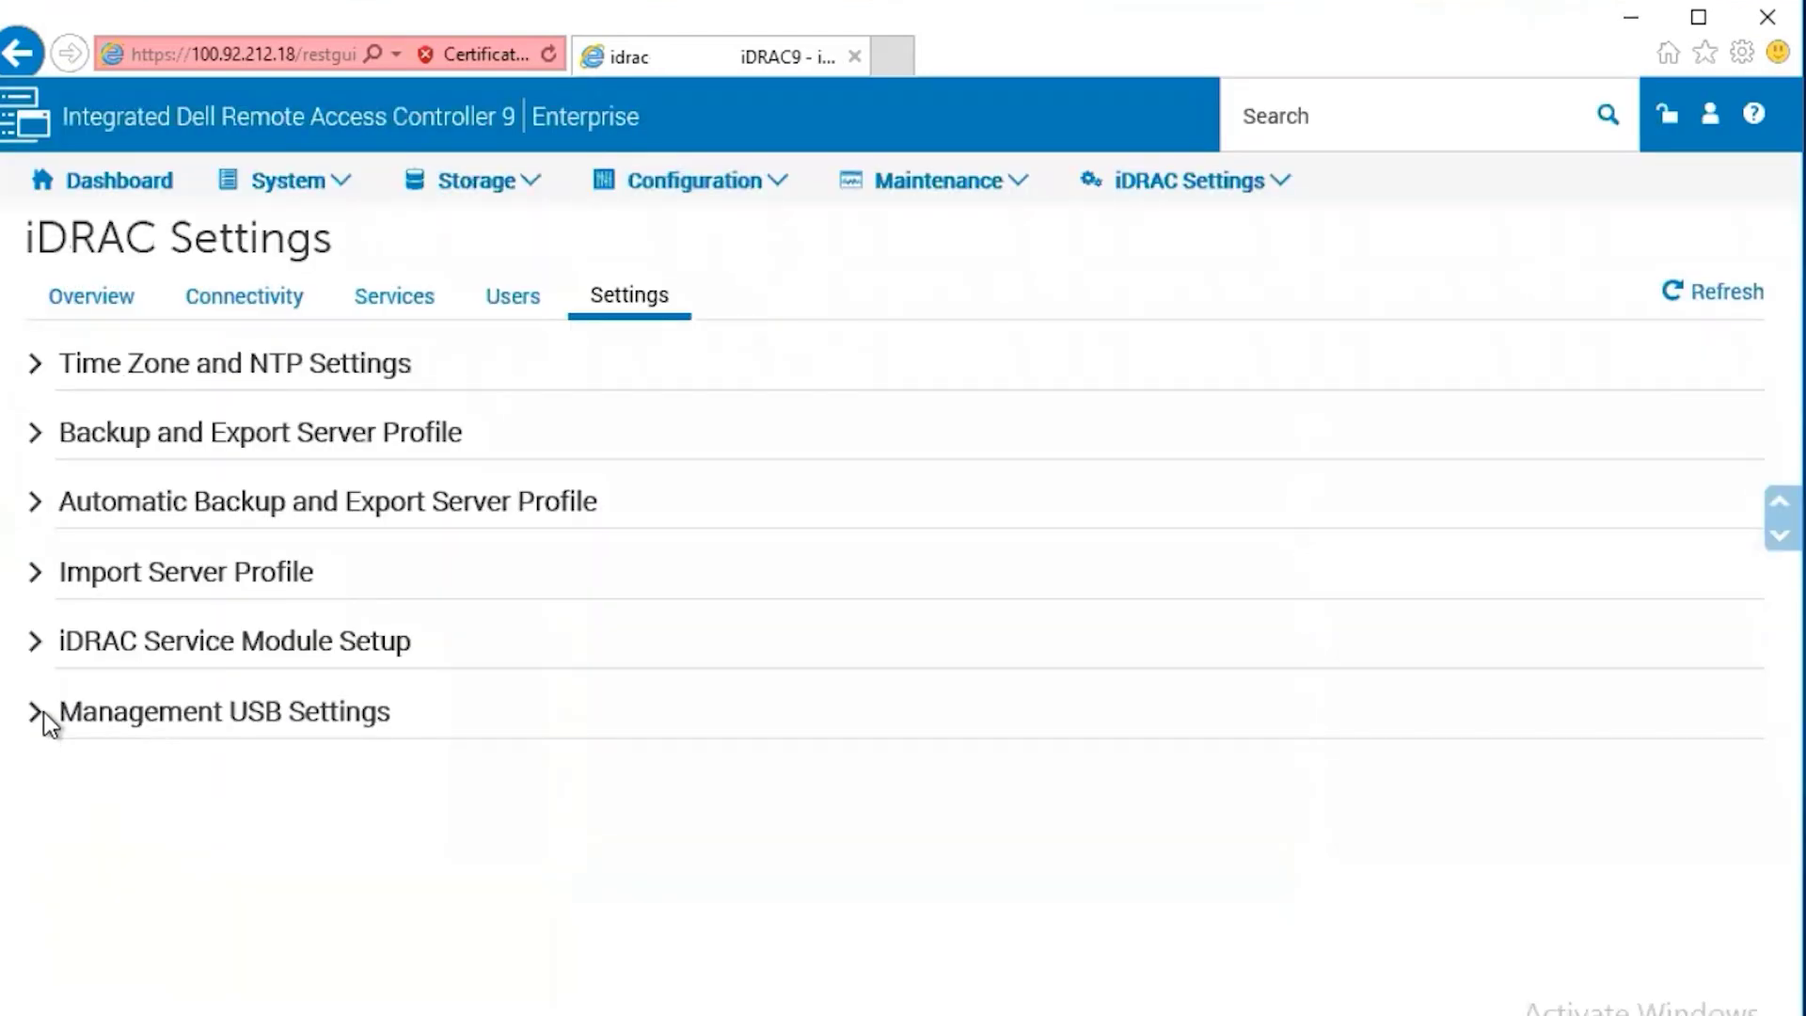
{"action": "left_click", "coordinate": [33, 649]}
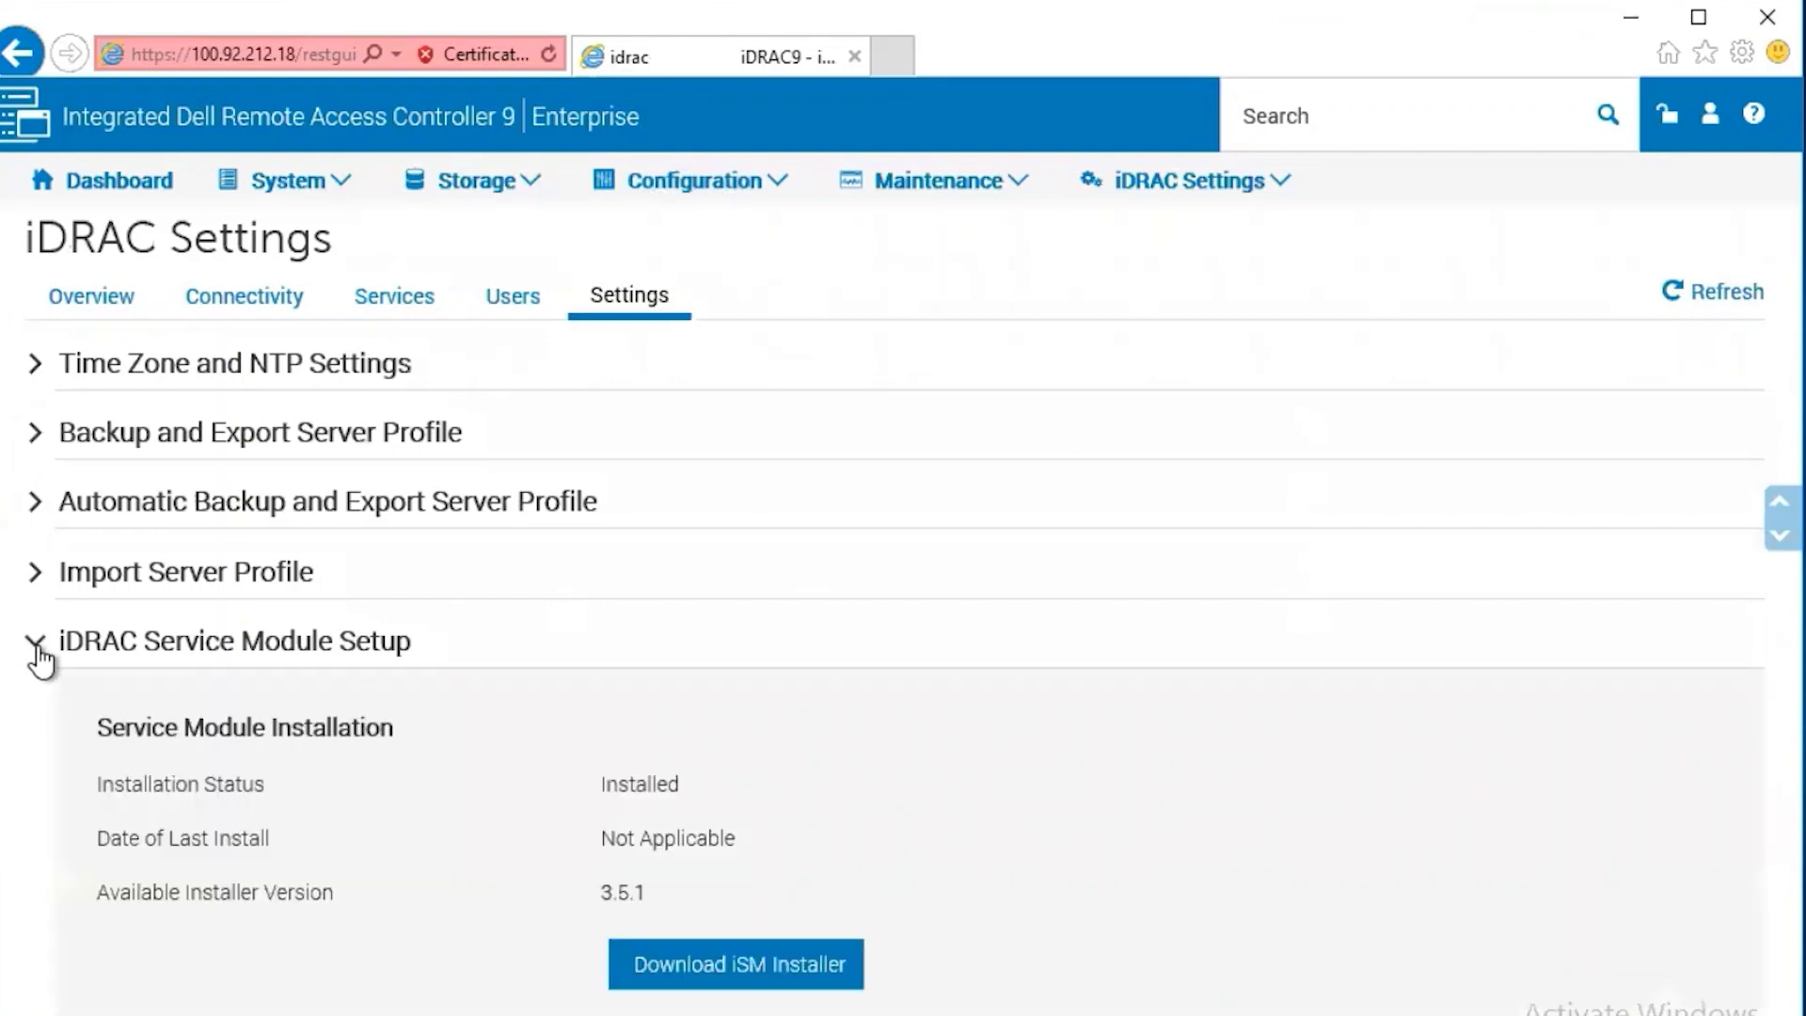
{"action": "scroll", "coordinate": [1311, 646], "scroll_direction": "down", "scroll_amount": 5}
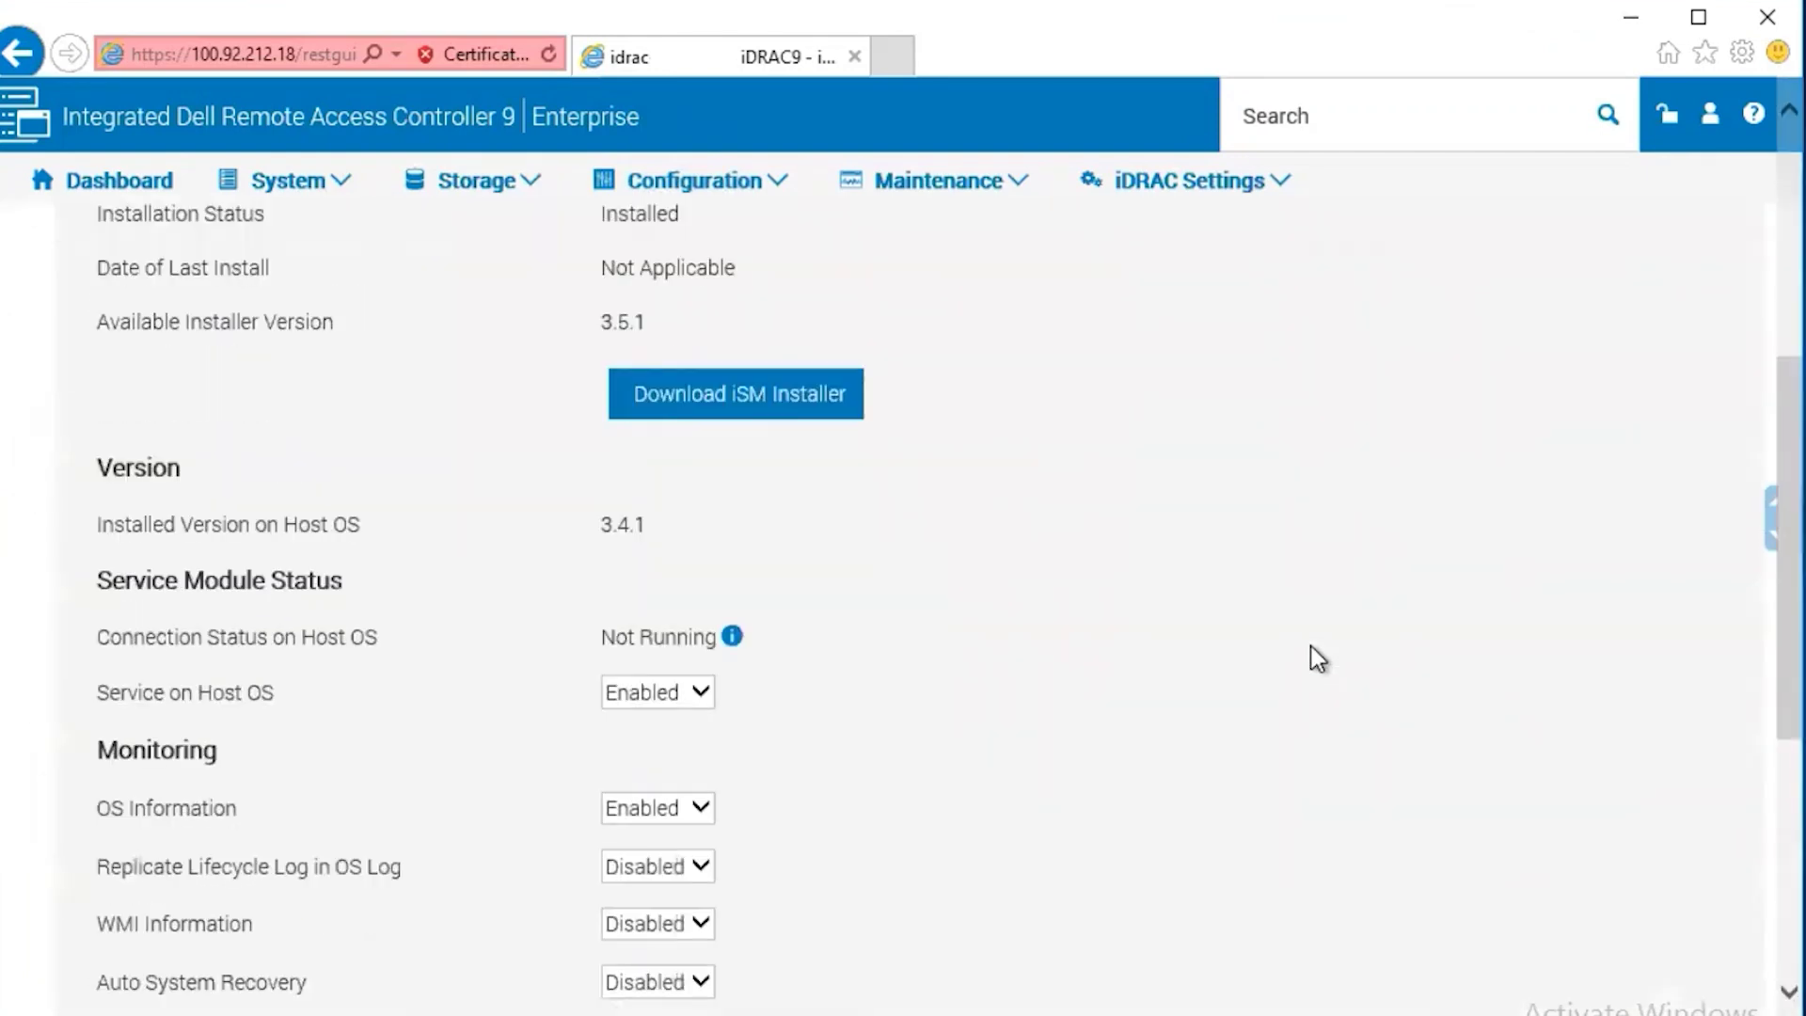
{"action": "scroll", "coordinate": [1311, 650], "scroll_direction": "up", "scroll_amount": 1}
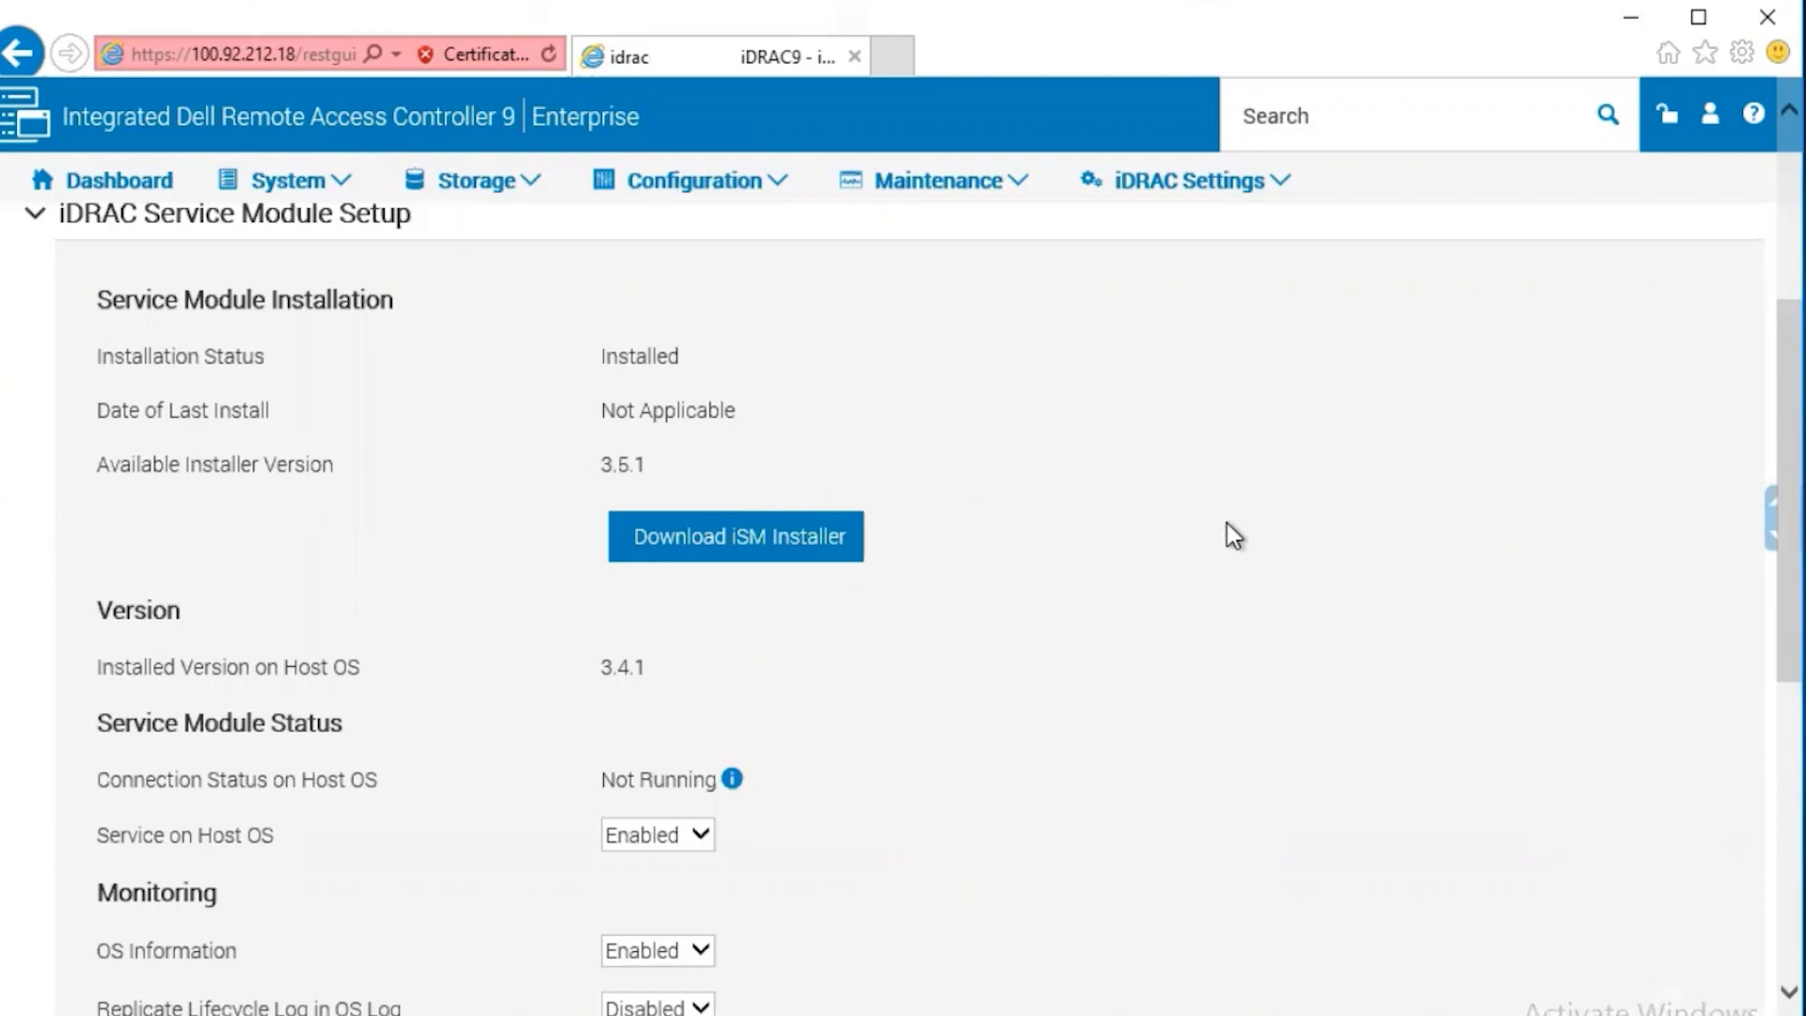
{"action": "scroll", "coordinate": [1233, 536], "scroll_direction": "down", "scroll_amount": 3}
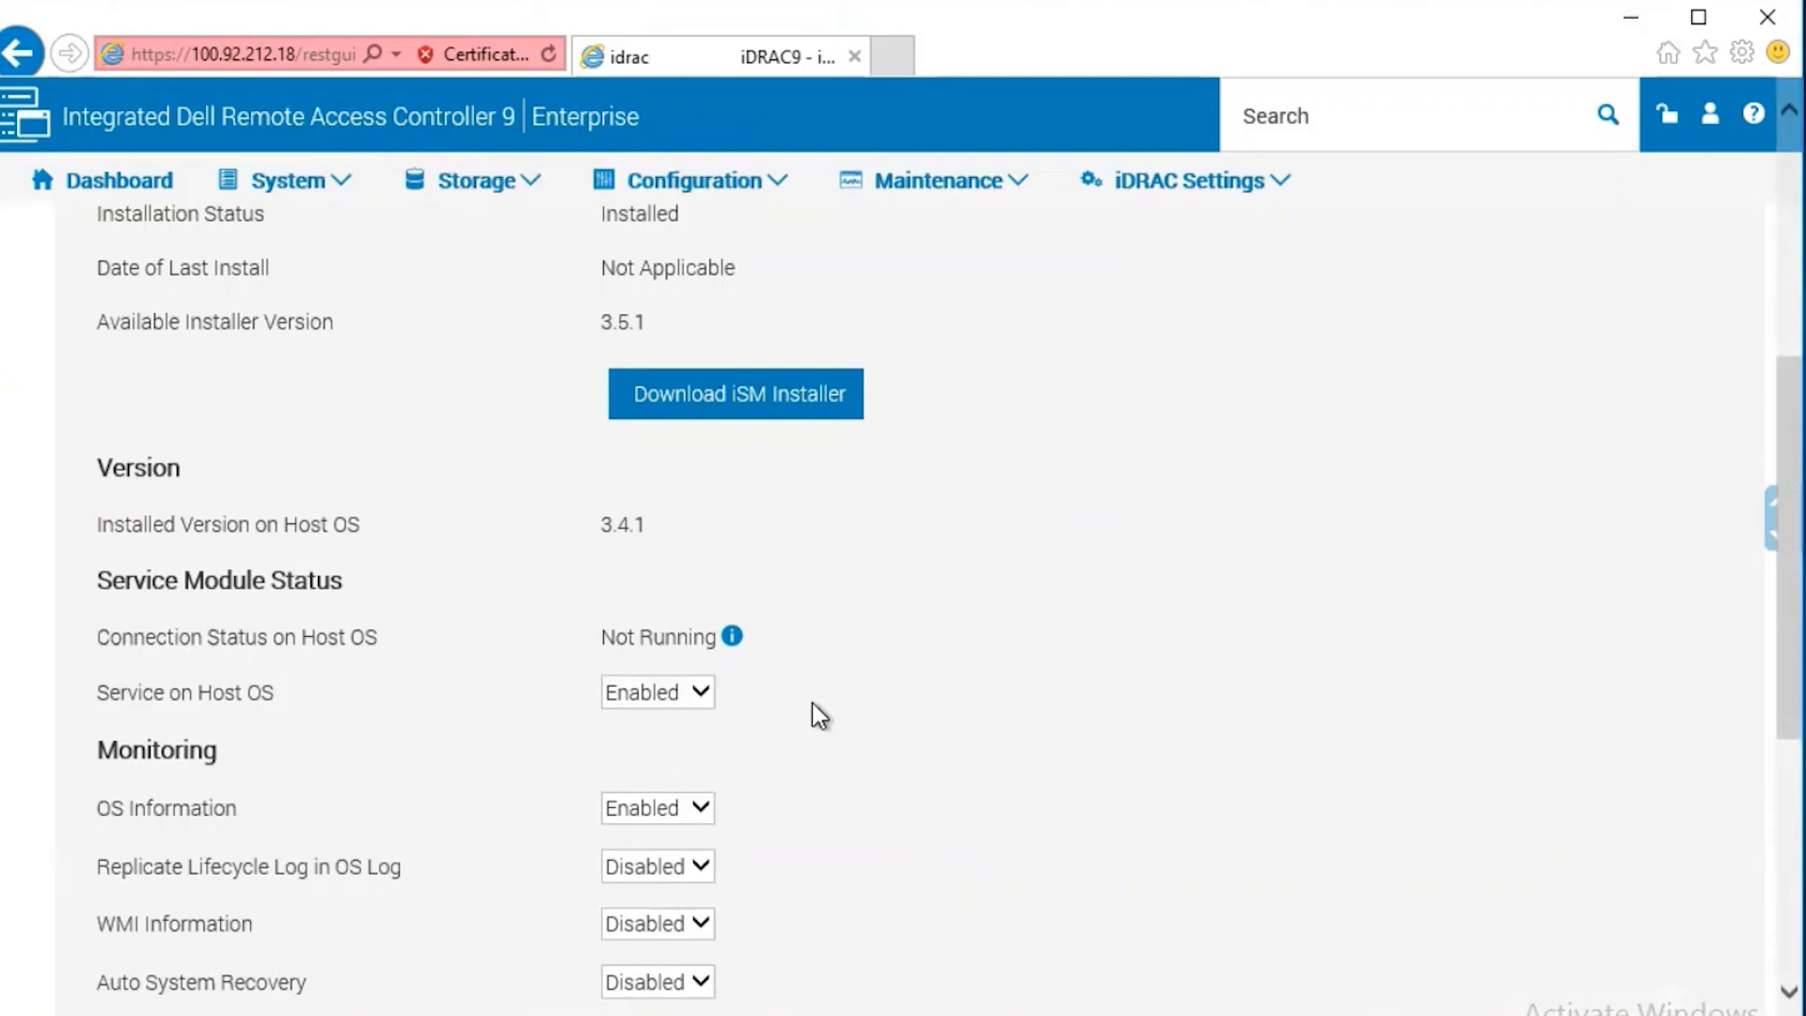
{"action": "scroll", "coordinate": [812, 704], "scroll_direction": "down", "scroll_amount": 3}
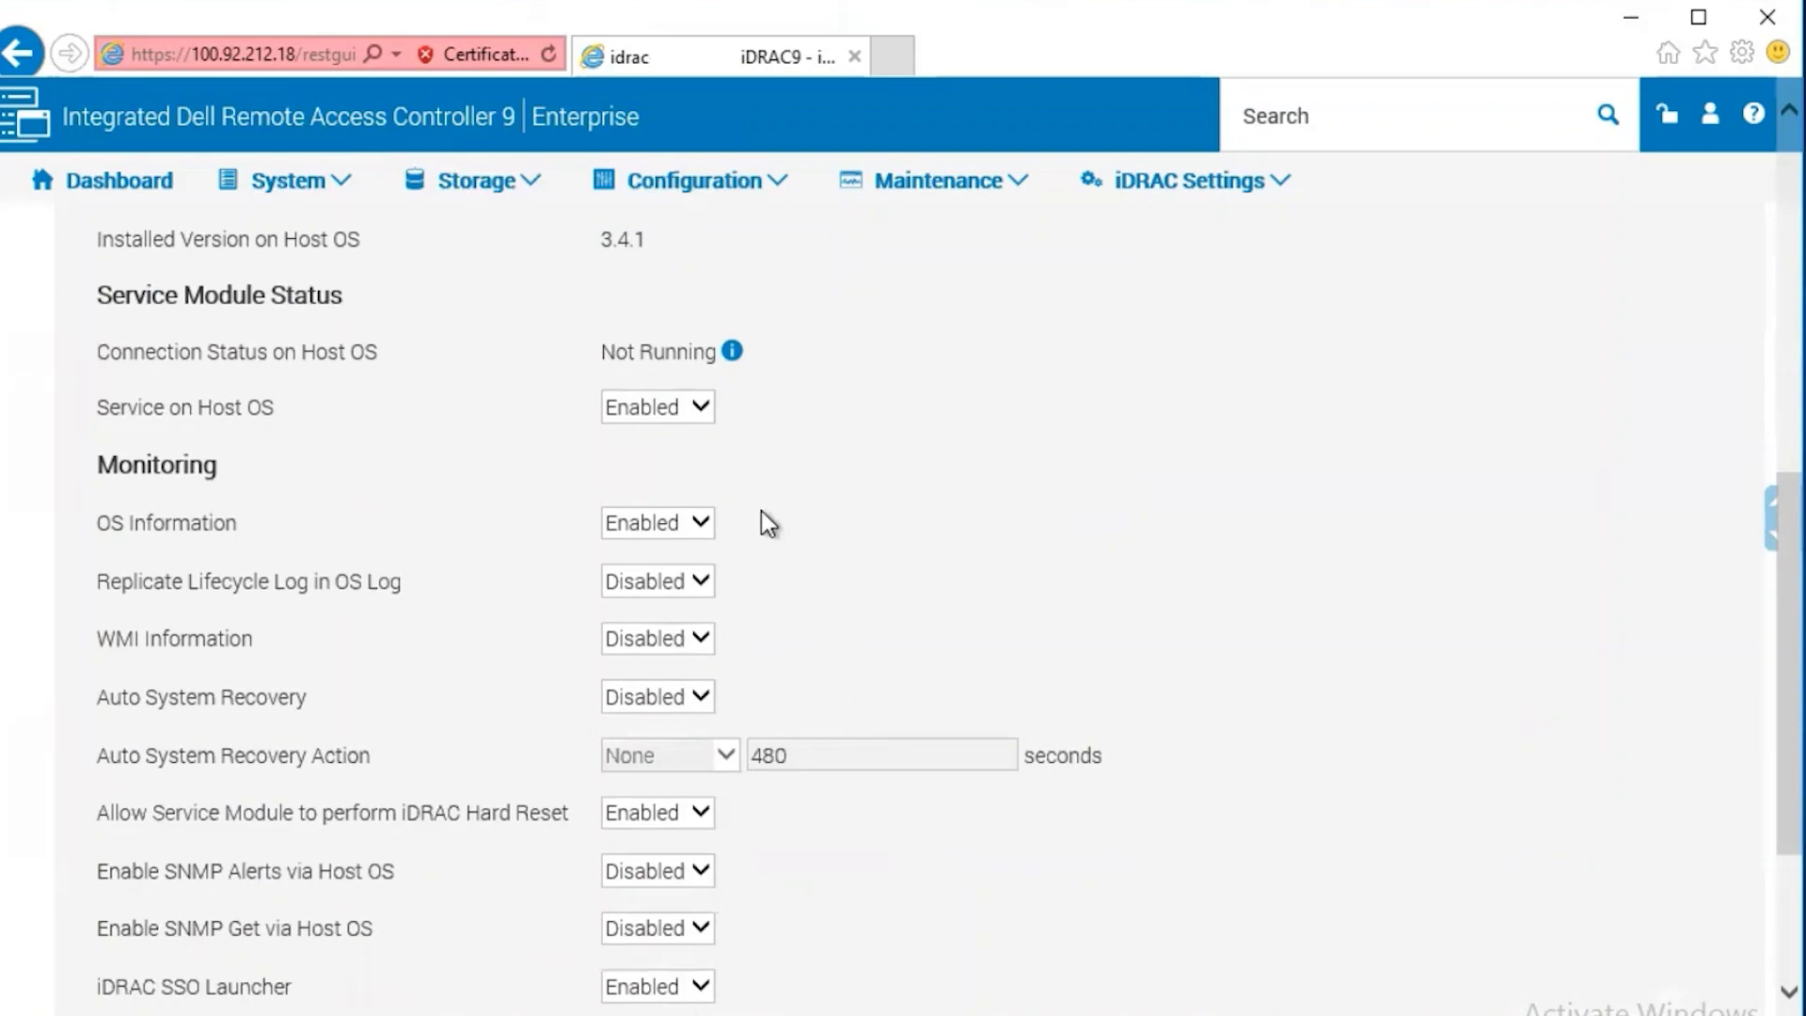
{"action": "scroll", "coordinate": [762, 602], "scroll_direction": "down", "scroll_amount": 3}
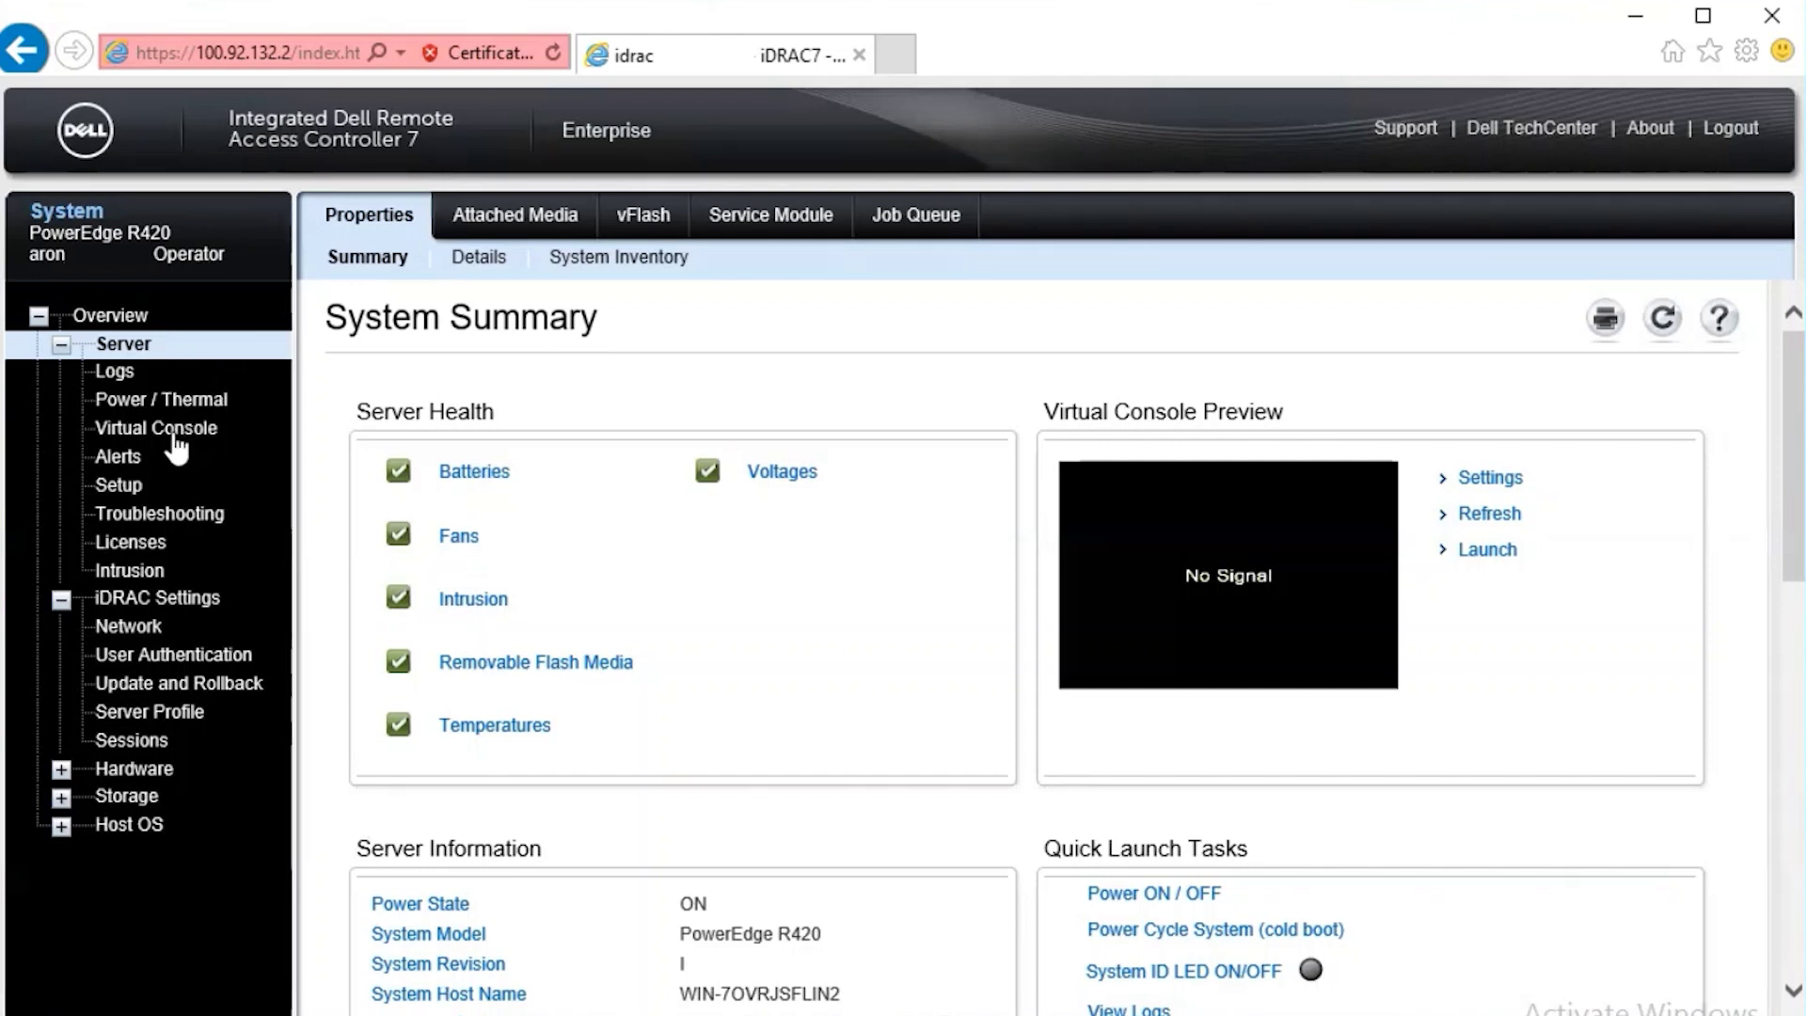
- Pass the OS to iDRAC pass-through network test for USB NIC 169.254.0.1 and acknowledge success
{"action": "left_click", "coordinate": [129, 626]}
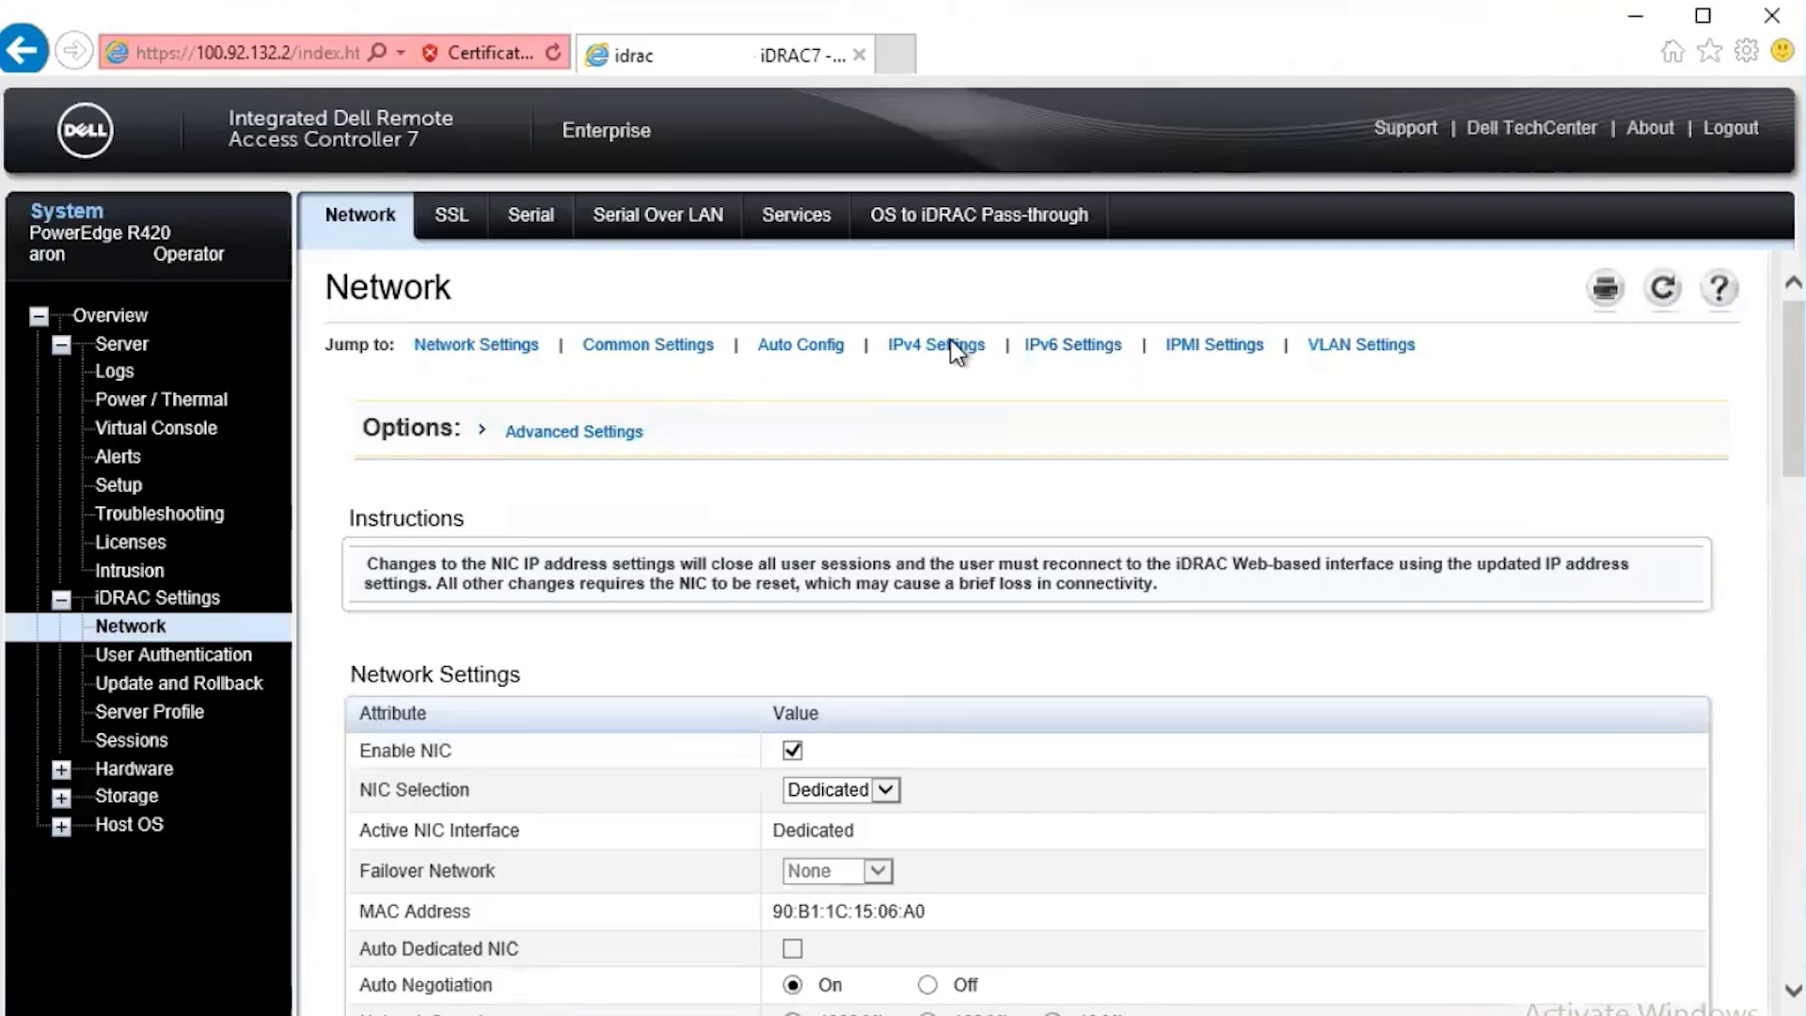
{"action": "left_click", "coordinate": [954, 224]}
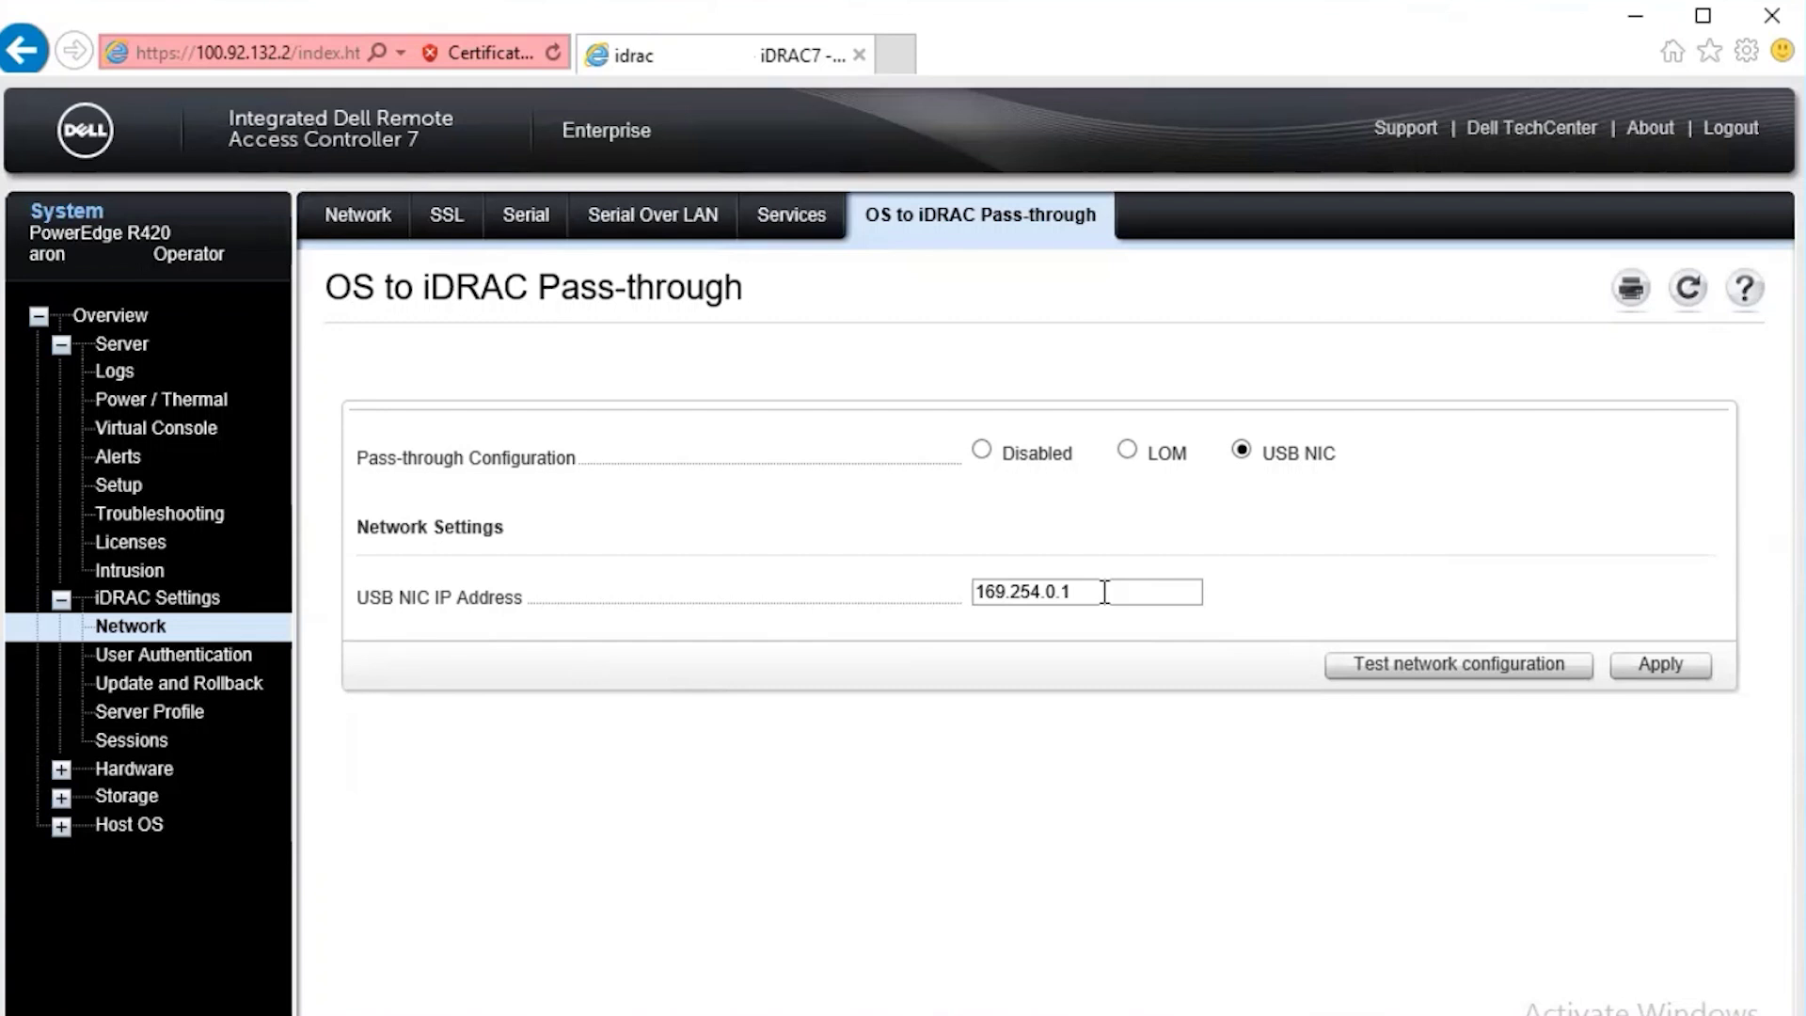
{"action": "left_click", "coordinate": [1477, 670]}
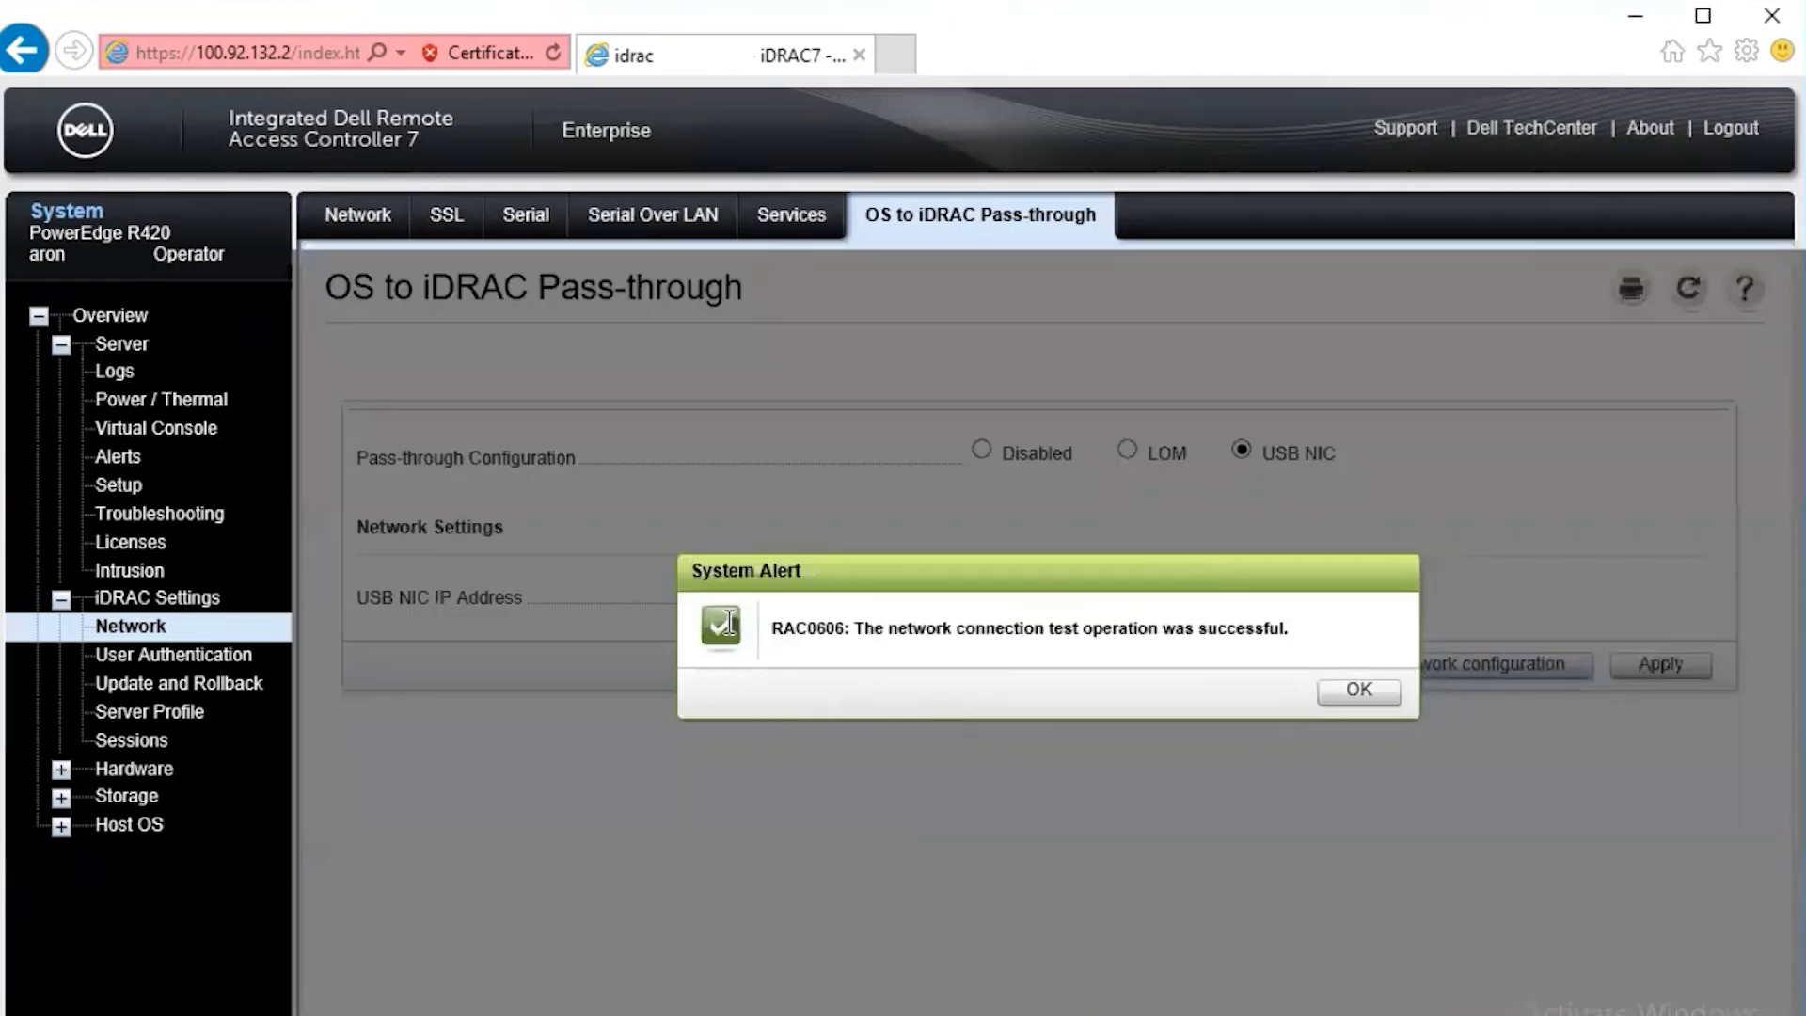
{"action": "left_click", "coordinate": [1359, 689]}
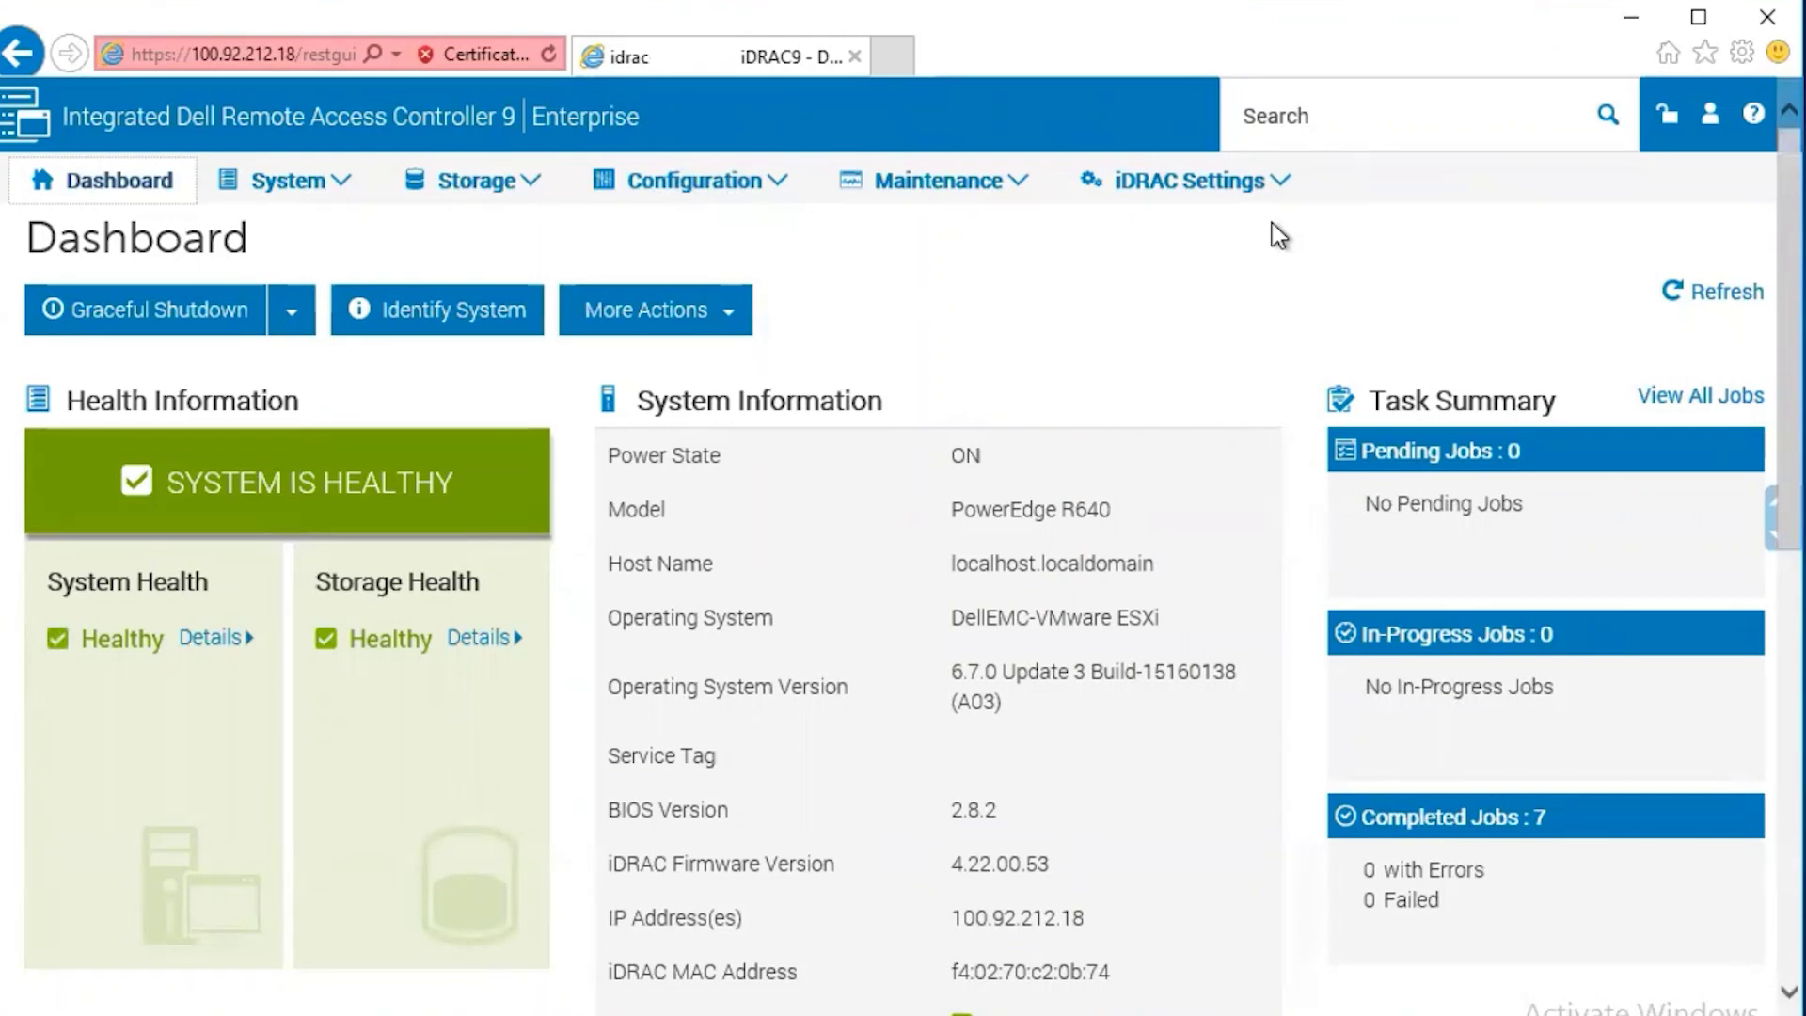
- Show the OS to iDRAC Pass-through settings under iDRAC Settings > Connectivity
{"action": "left_click", "coordinate": [1272, 193]}
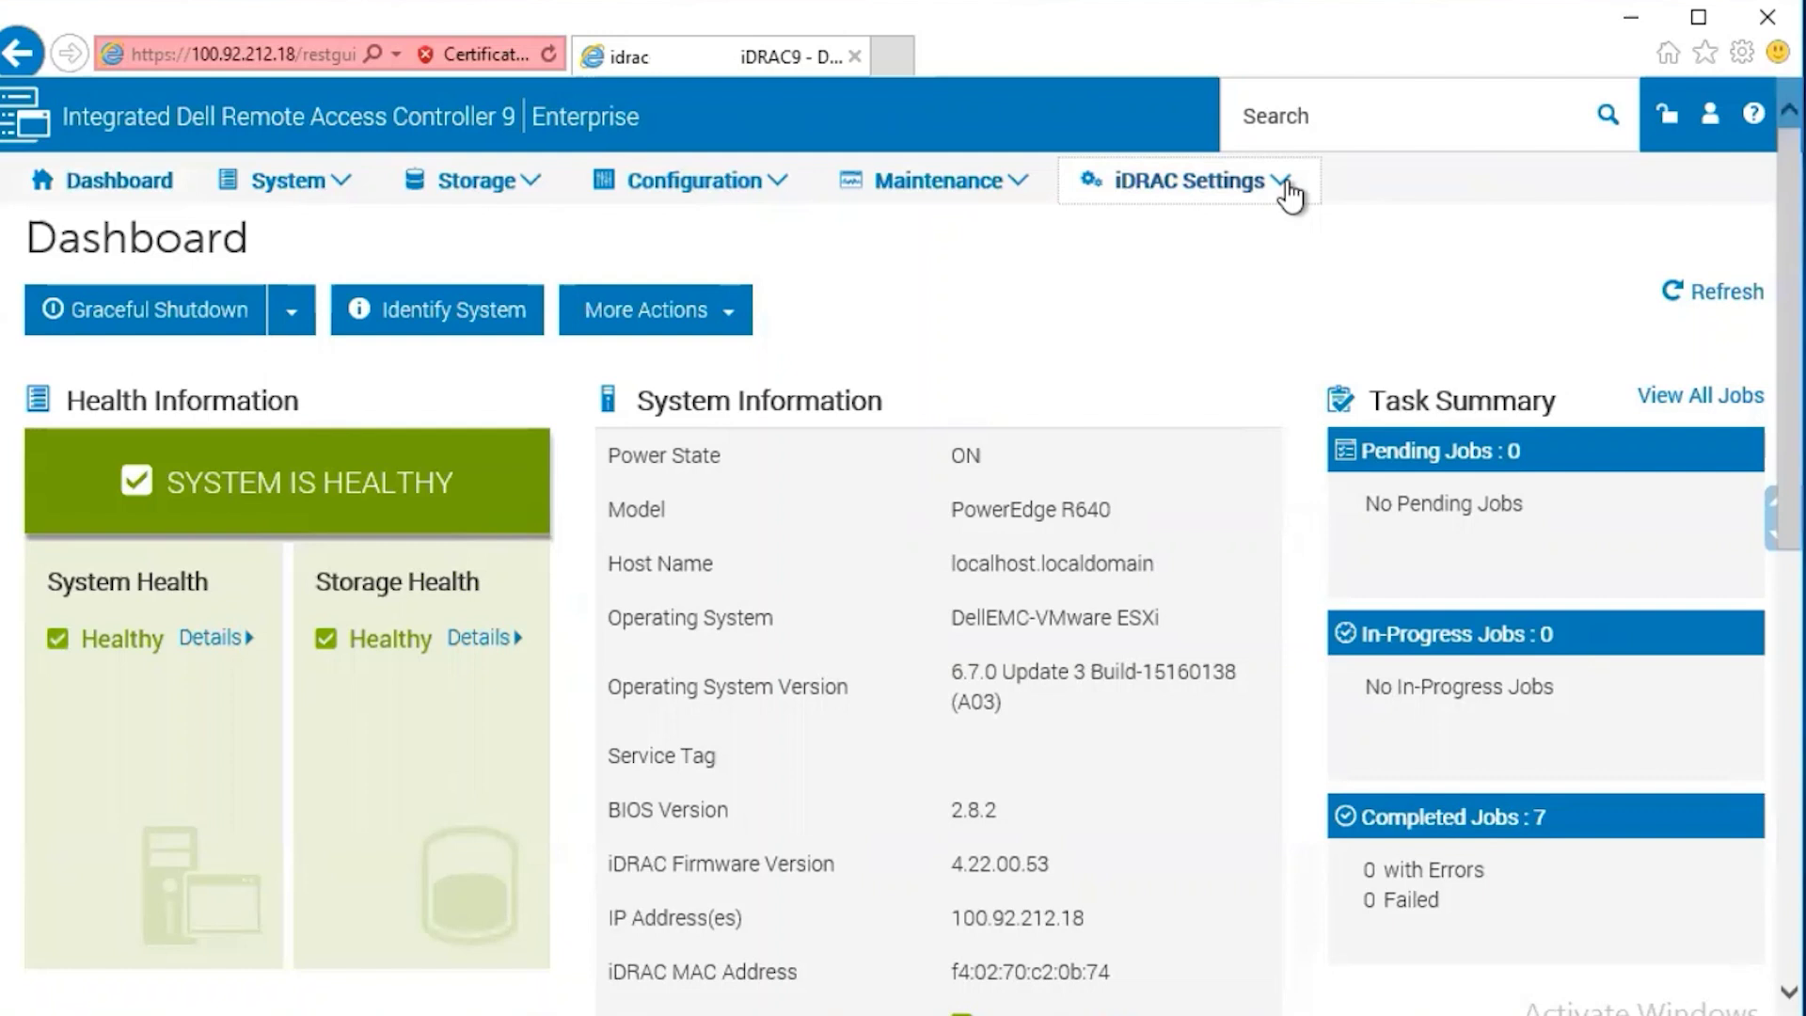
{"action": "left_click", "coordinate": [1289, 193]}
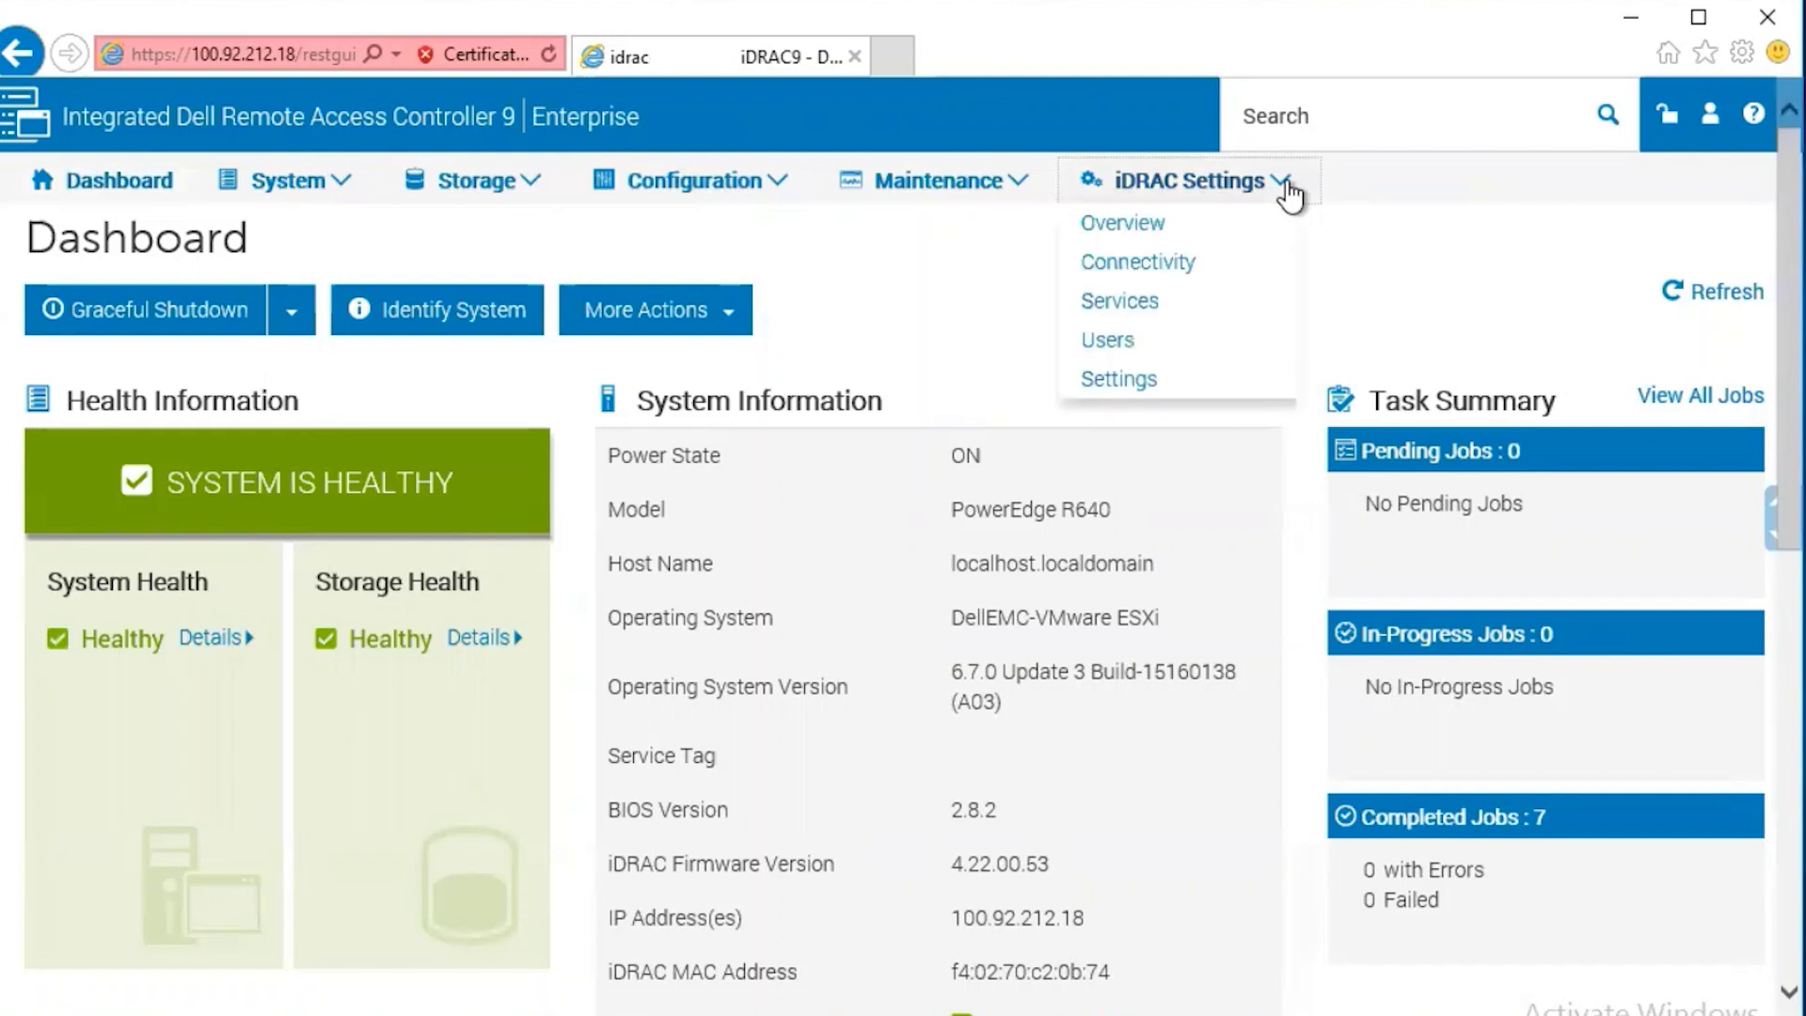
{"action": "left_click", "coordinate": [1187, 266]}
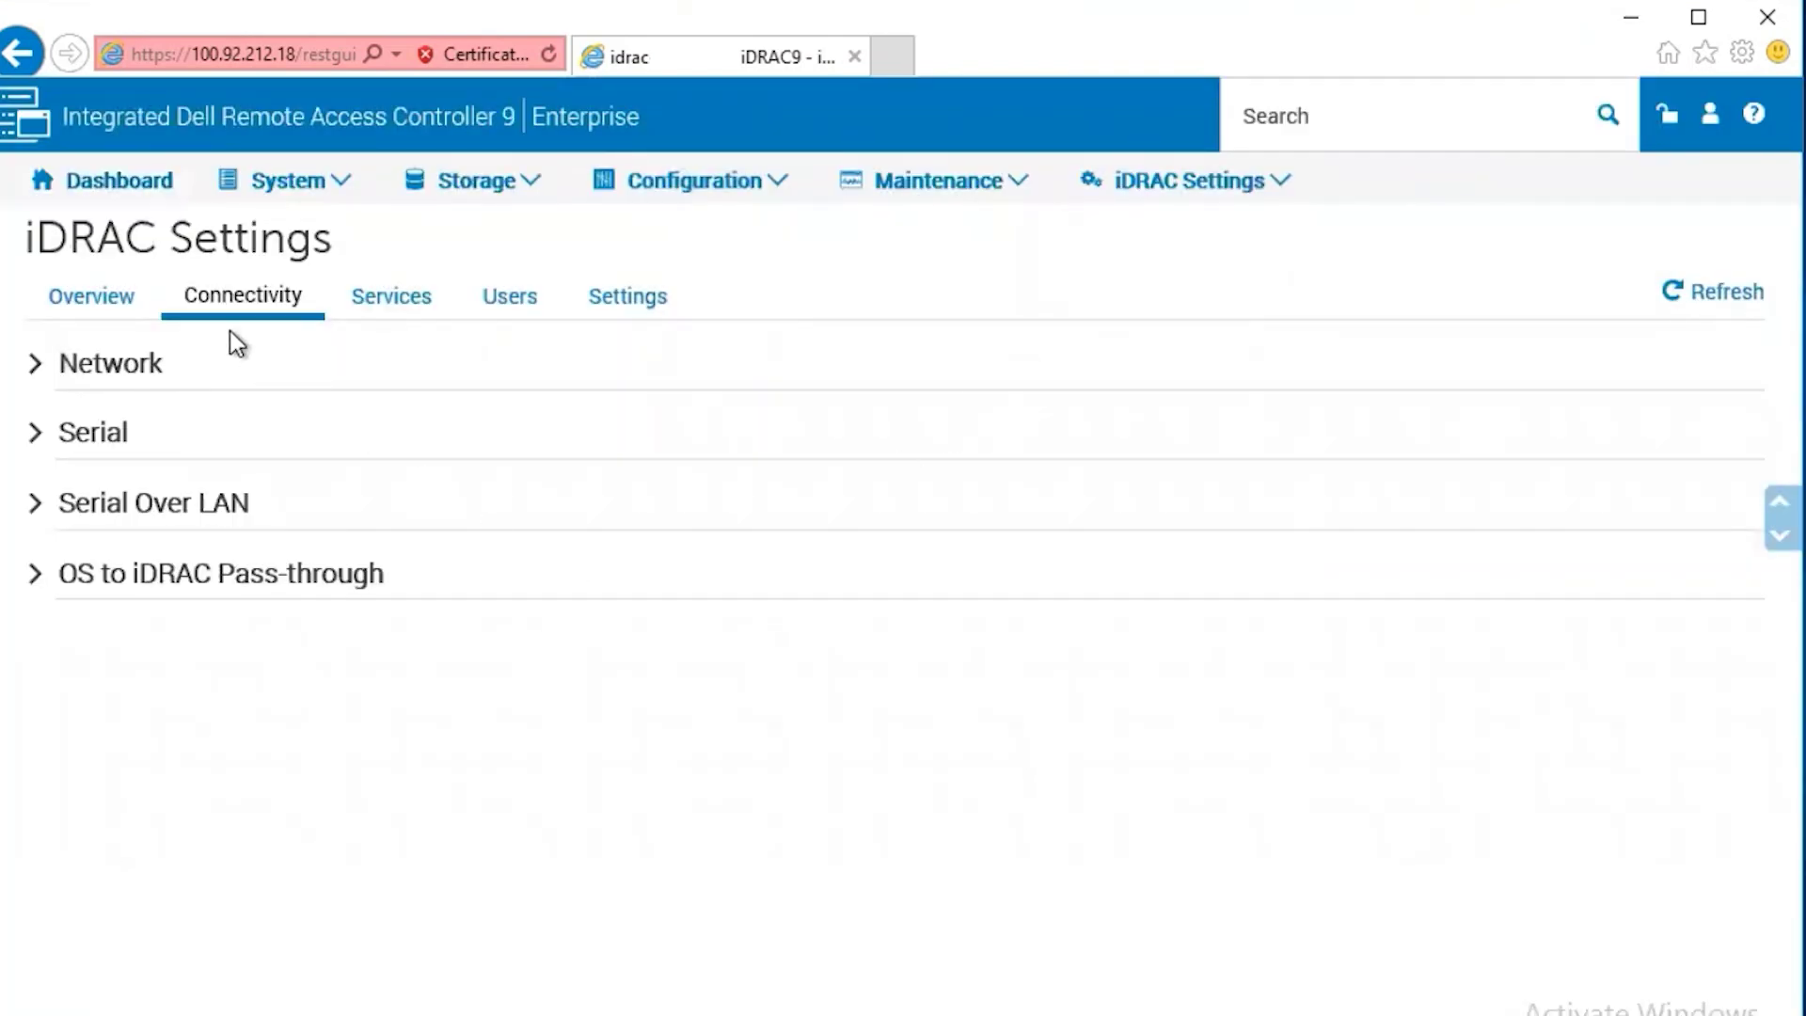
{"action": "left_click", "coordinate": [37, 585]}
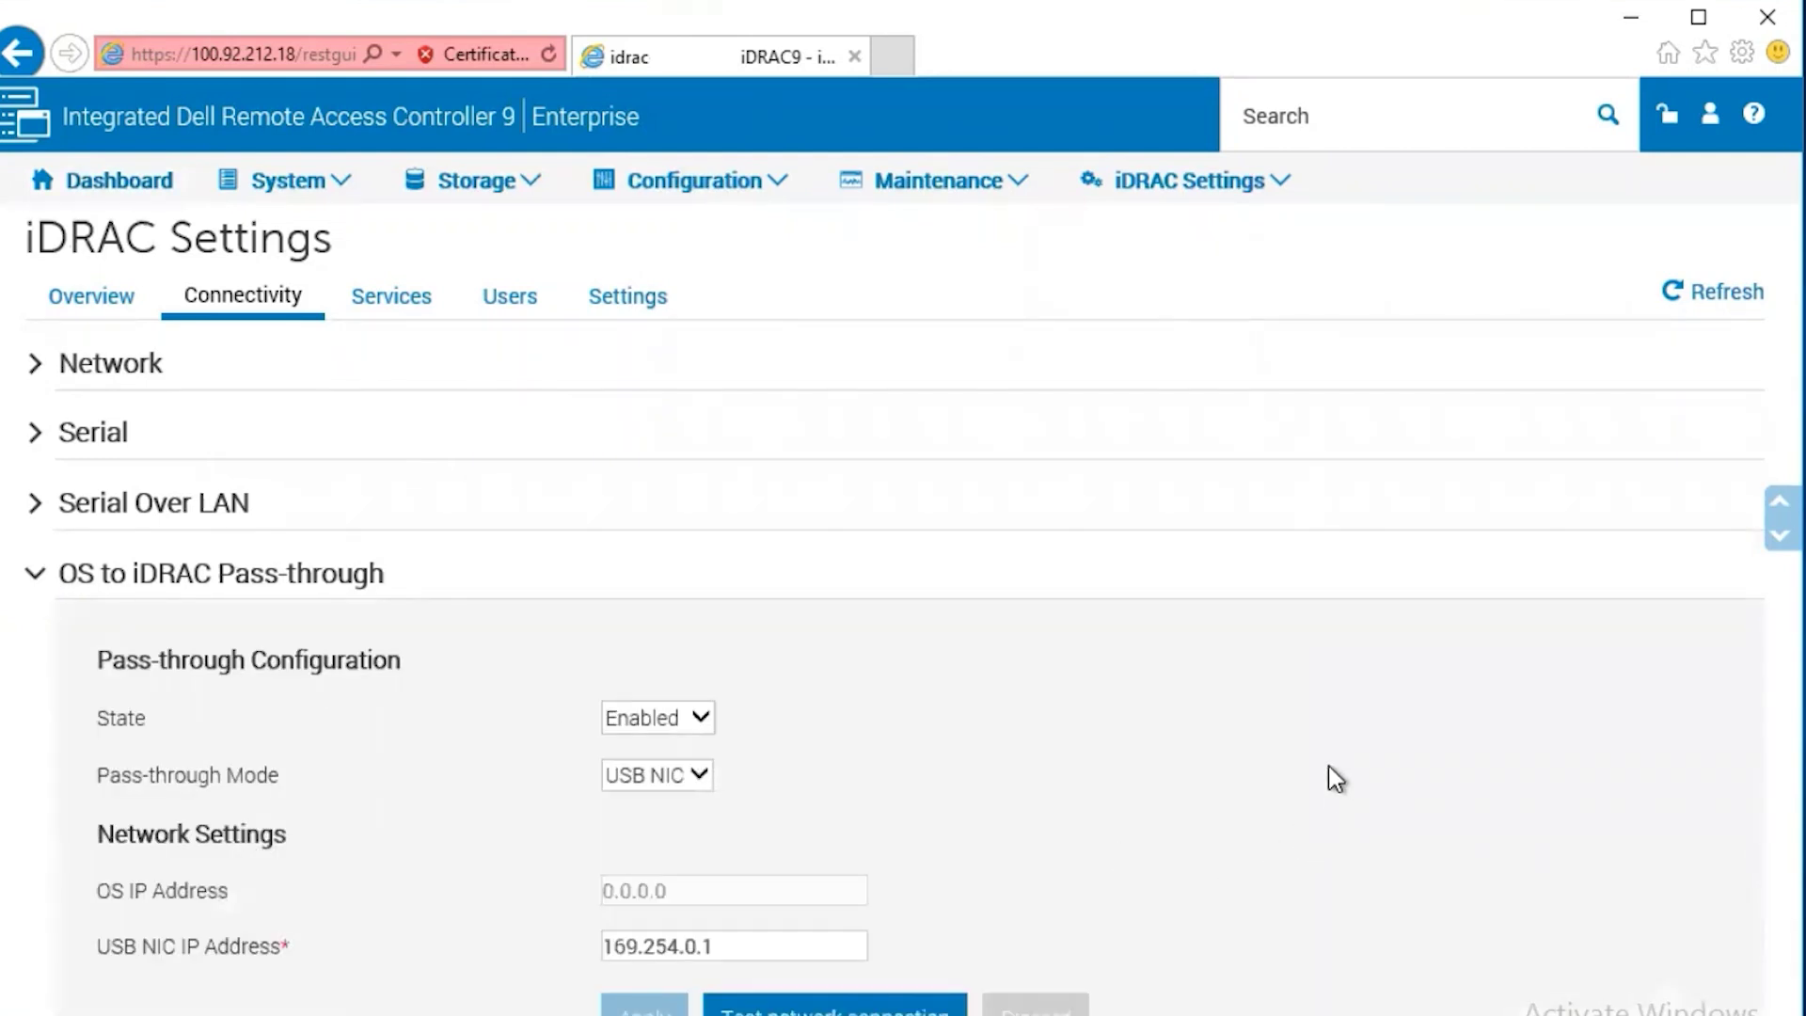
{"action": "scroll", "coordinate": [1328, 766], "scroll_direction": "down", "scroll_amount": 1}
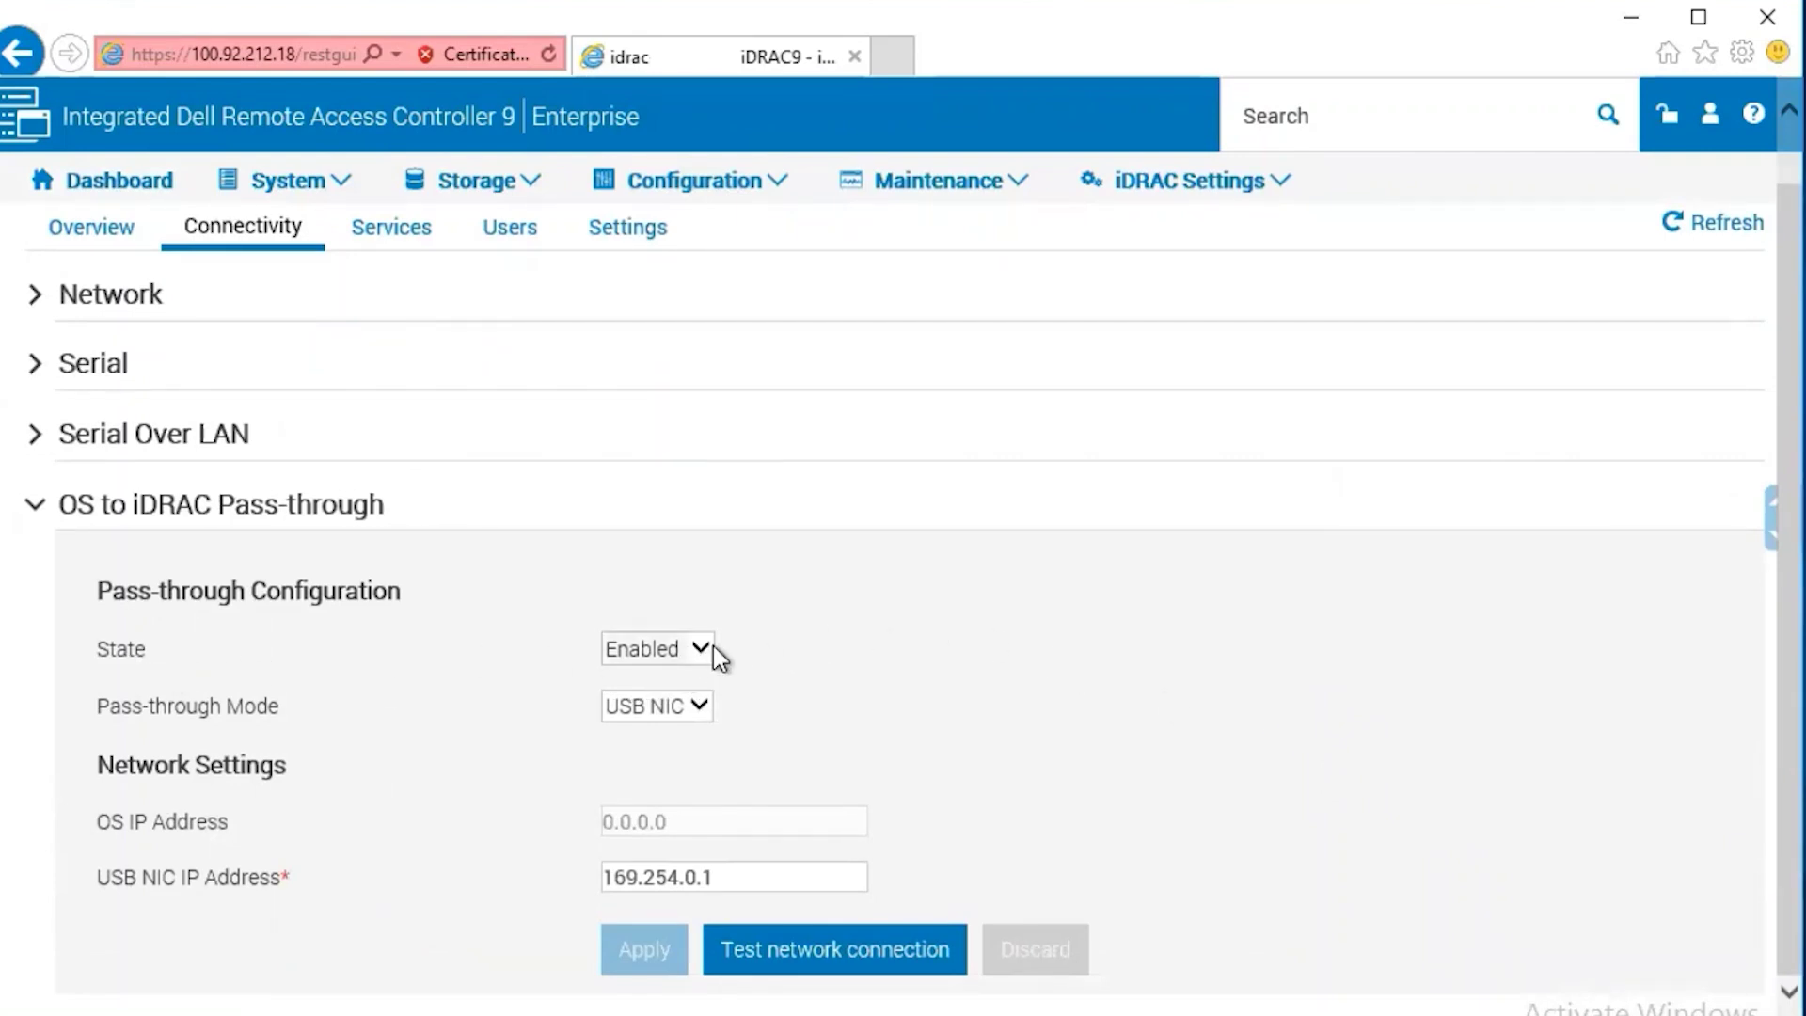
- Keep the USB NIC pass-through mode and pass the network connection test
{"action": "left_click", "coordinate": [698, 706]}
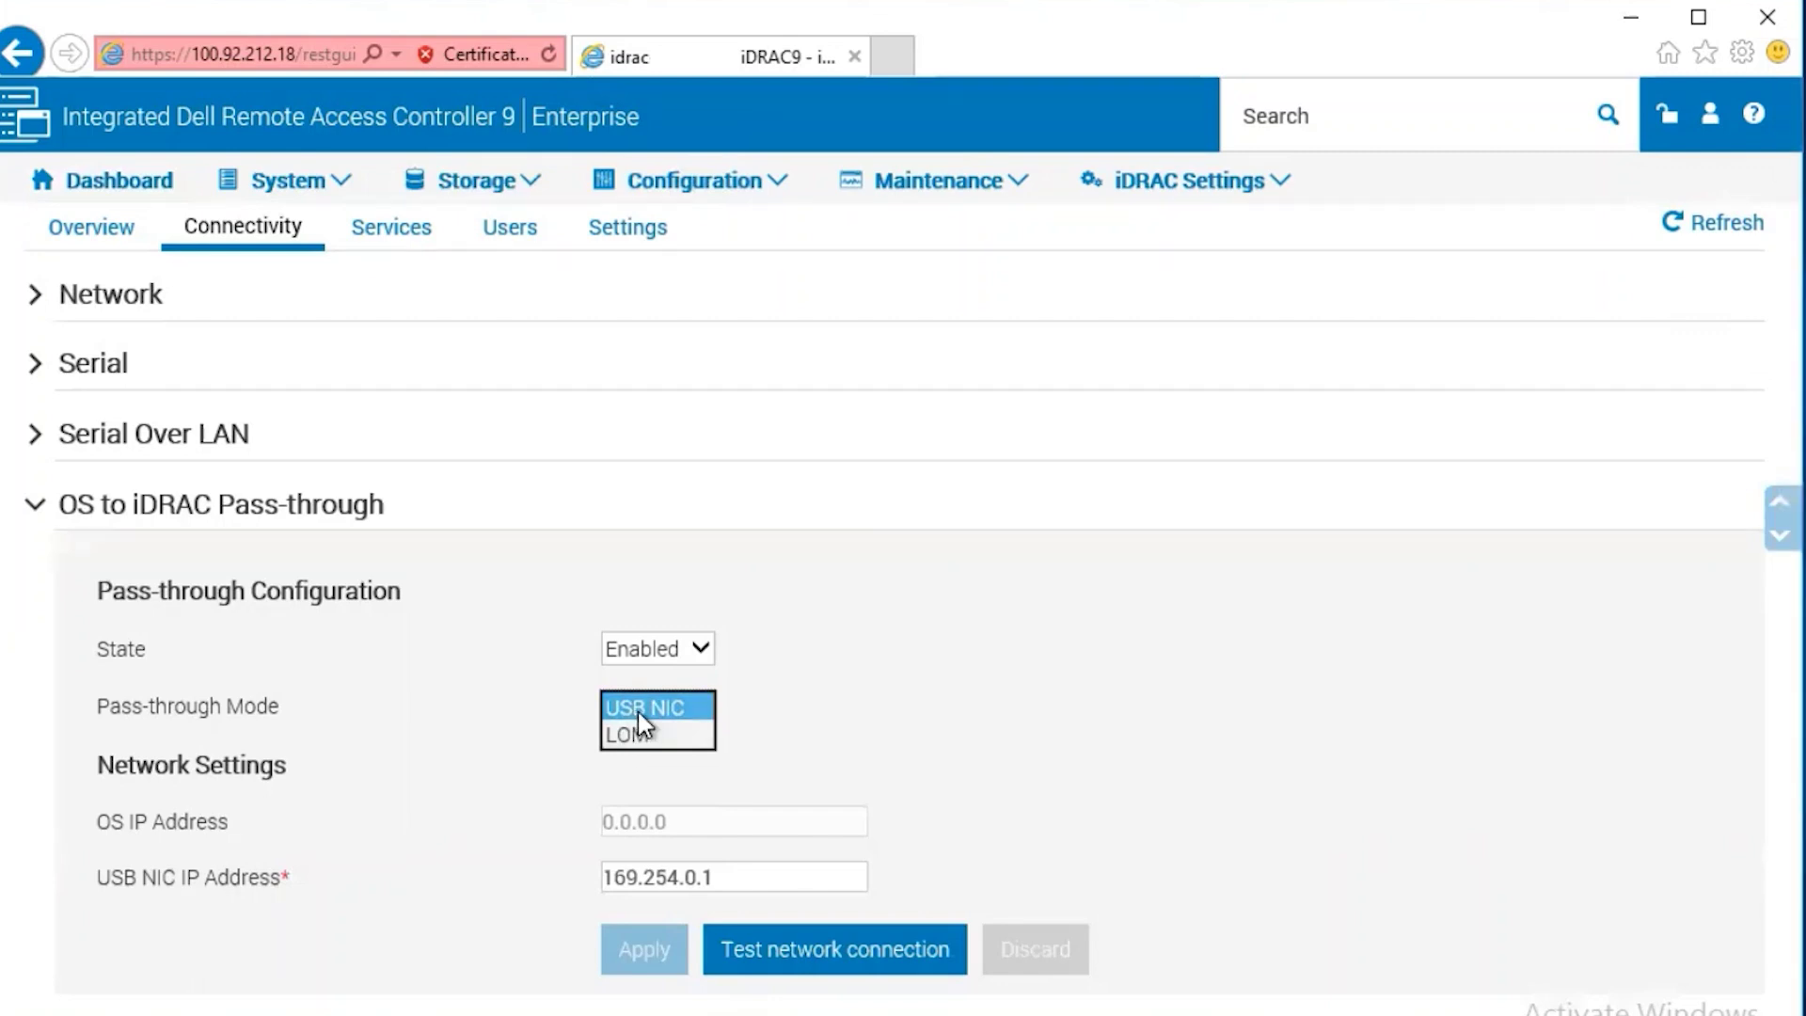
{"action": "left_click", "coordinate": [1165, 753]}
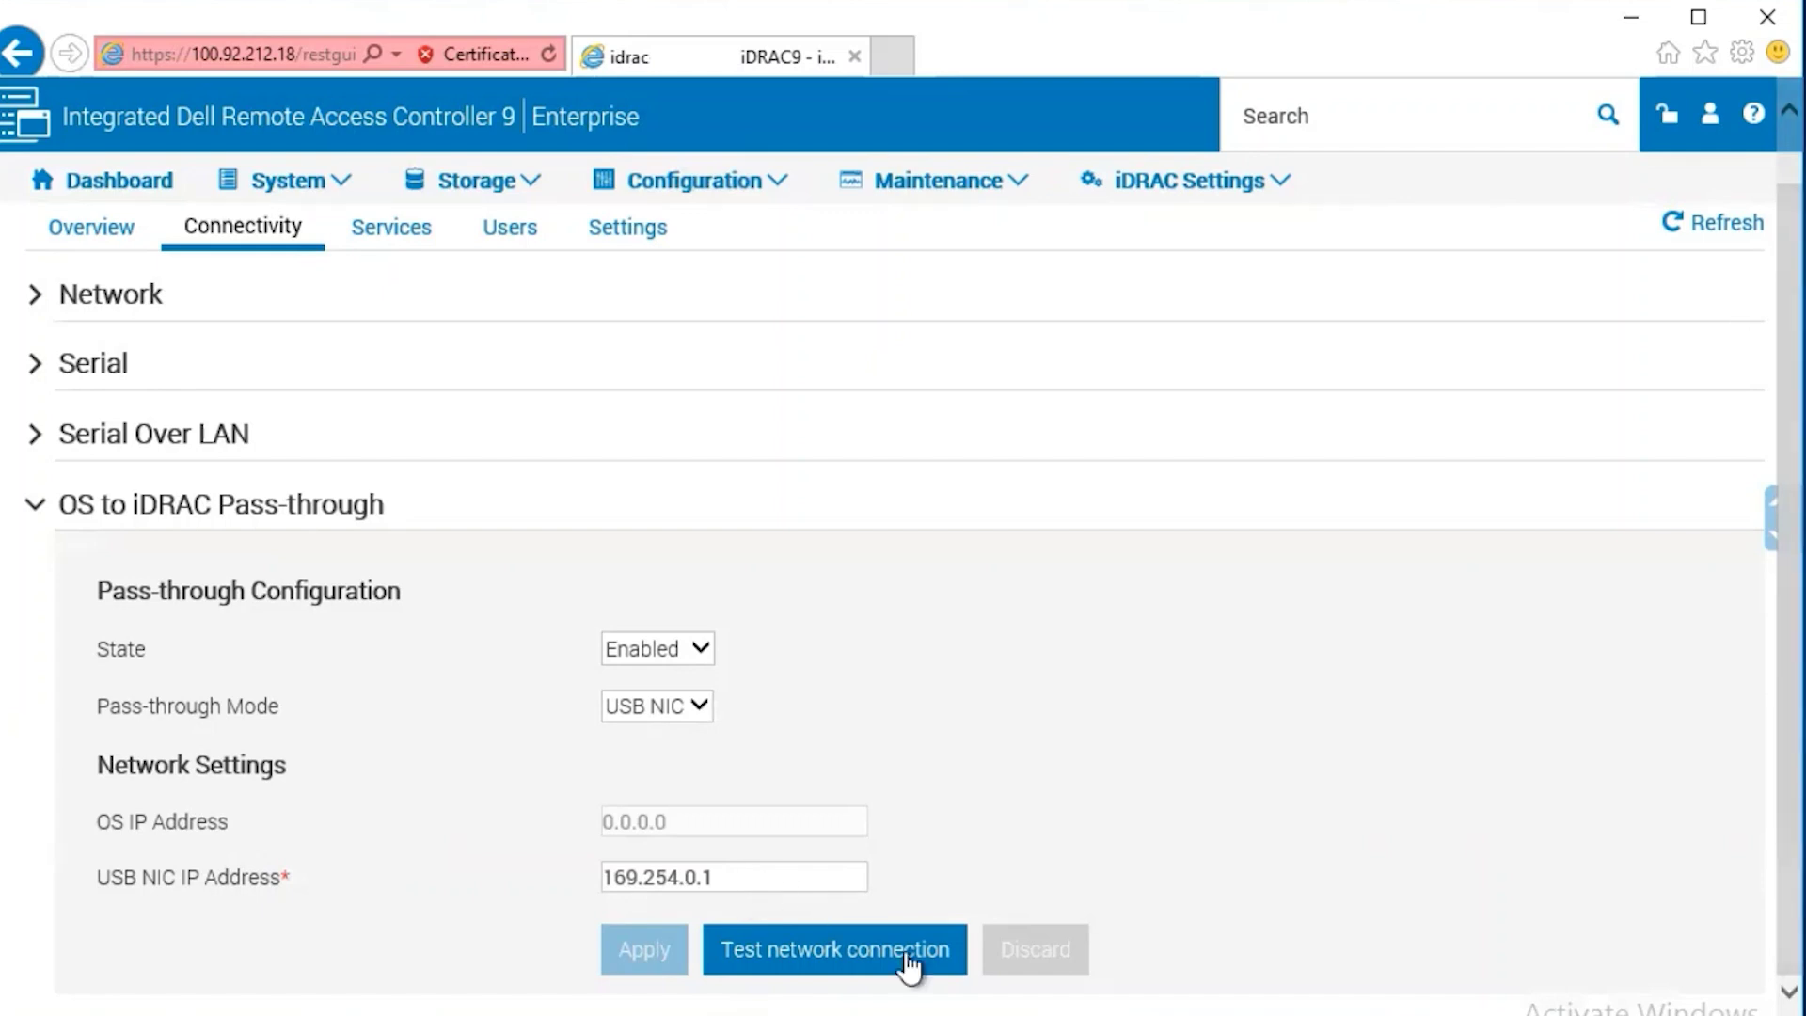
{"action": "left_click", "coordinate": [873, 957]}
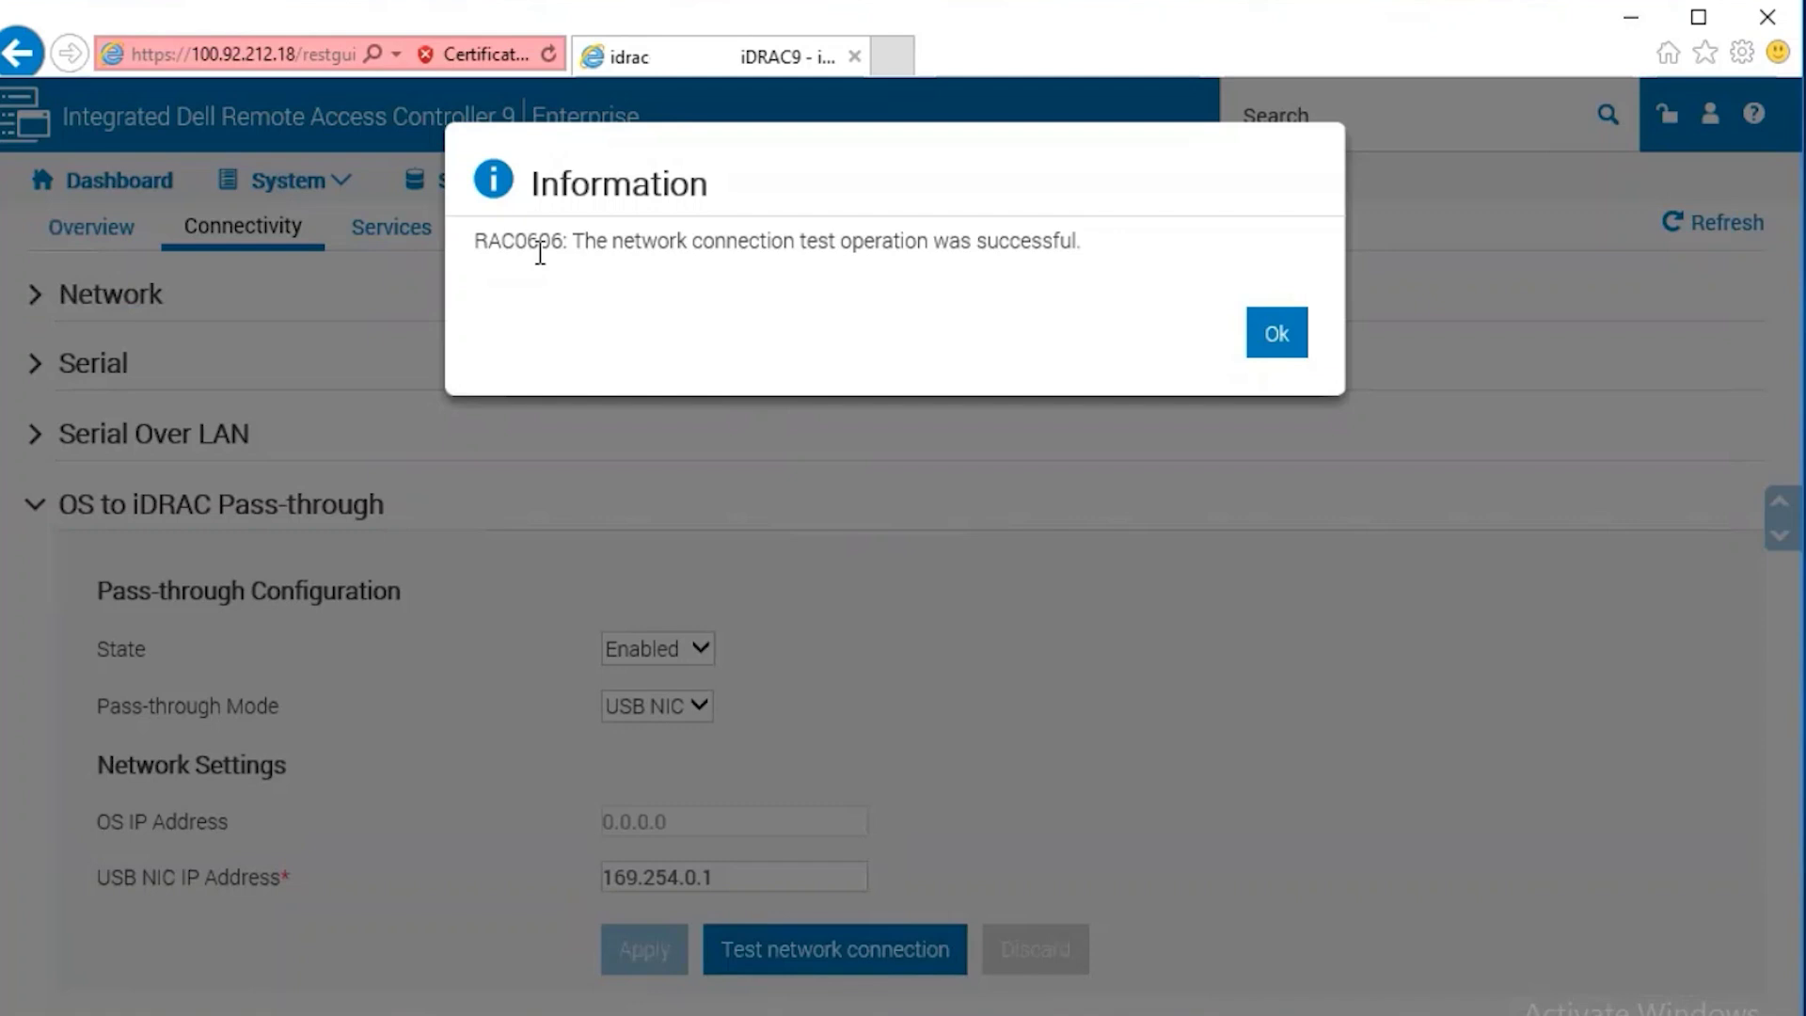
{"action": "left_click", "coordinate": [1269, 336]}
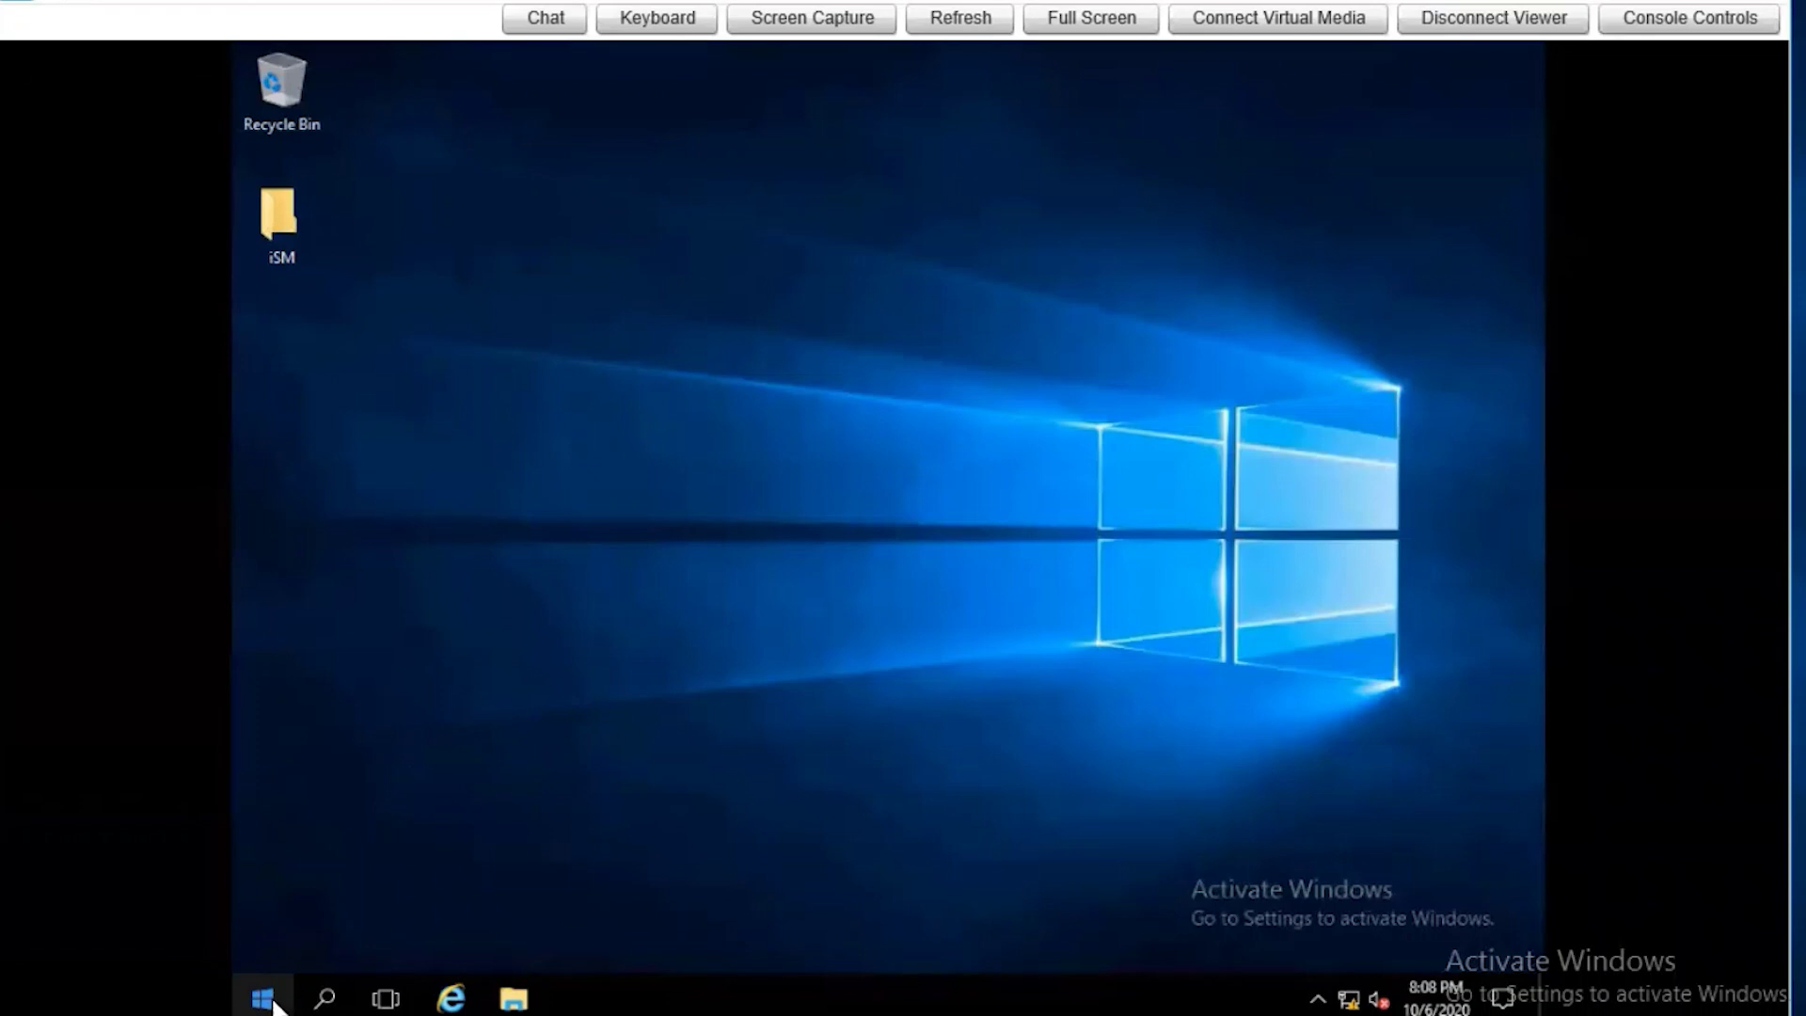
- Browse the Start menu, then reach Network and Sharing Center through the network tray icon
{"action": "left_click", "coordinate": [264, 999]}
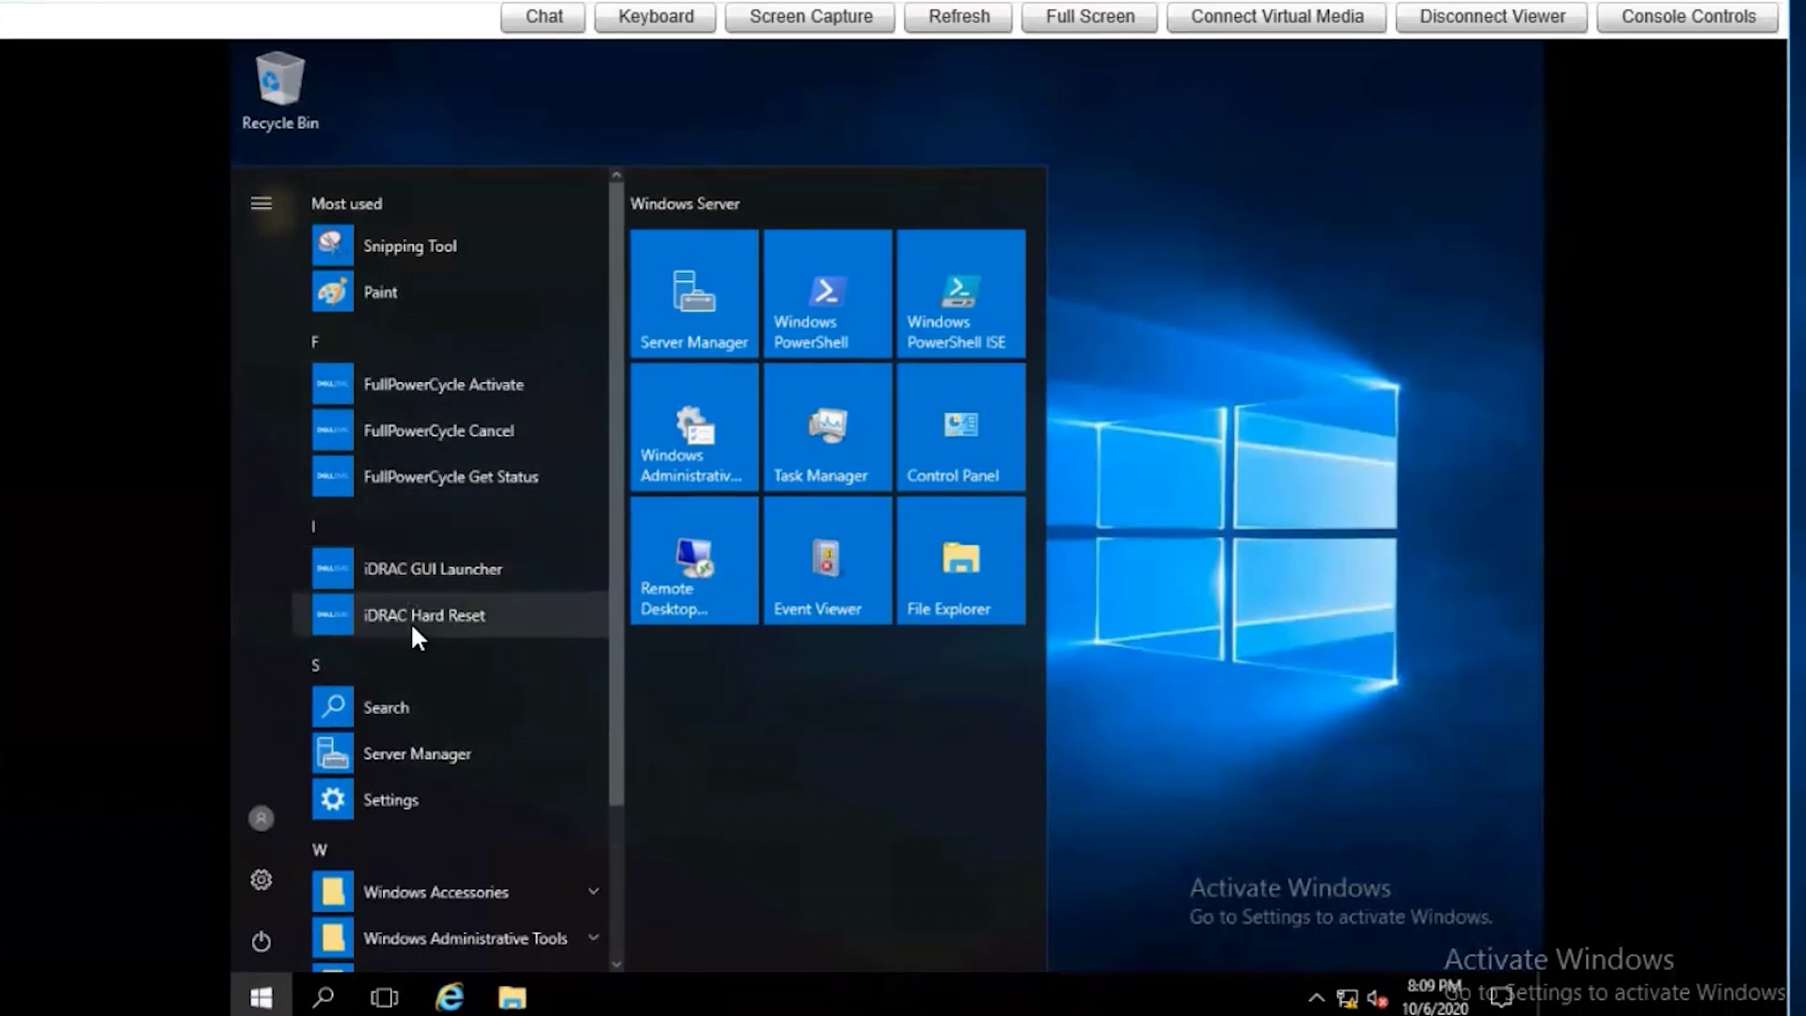
{"action": "left_click", "coordinate": [1258, 519]}
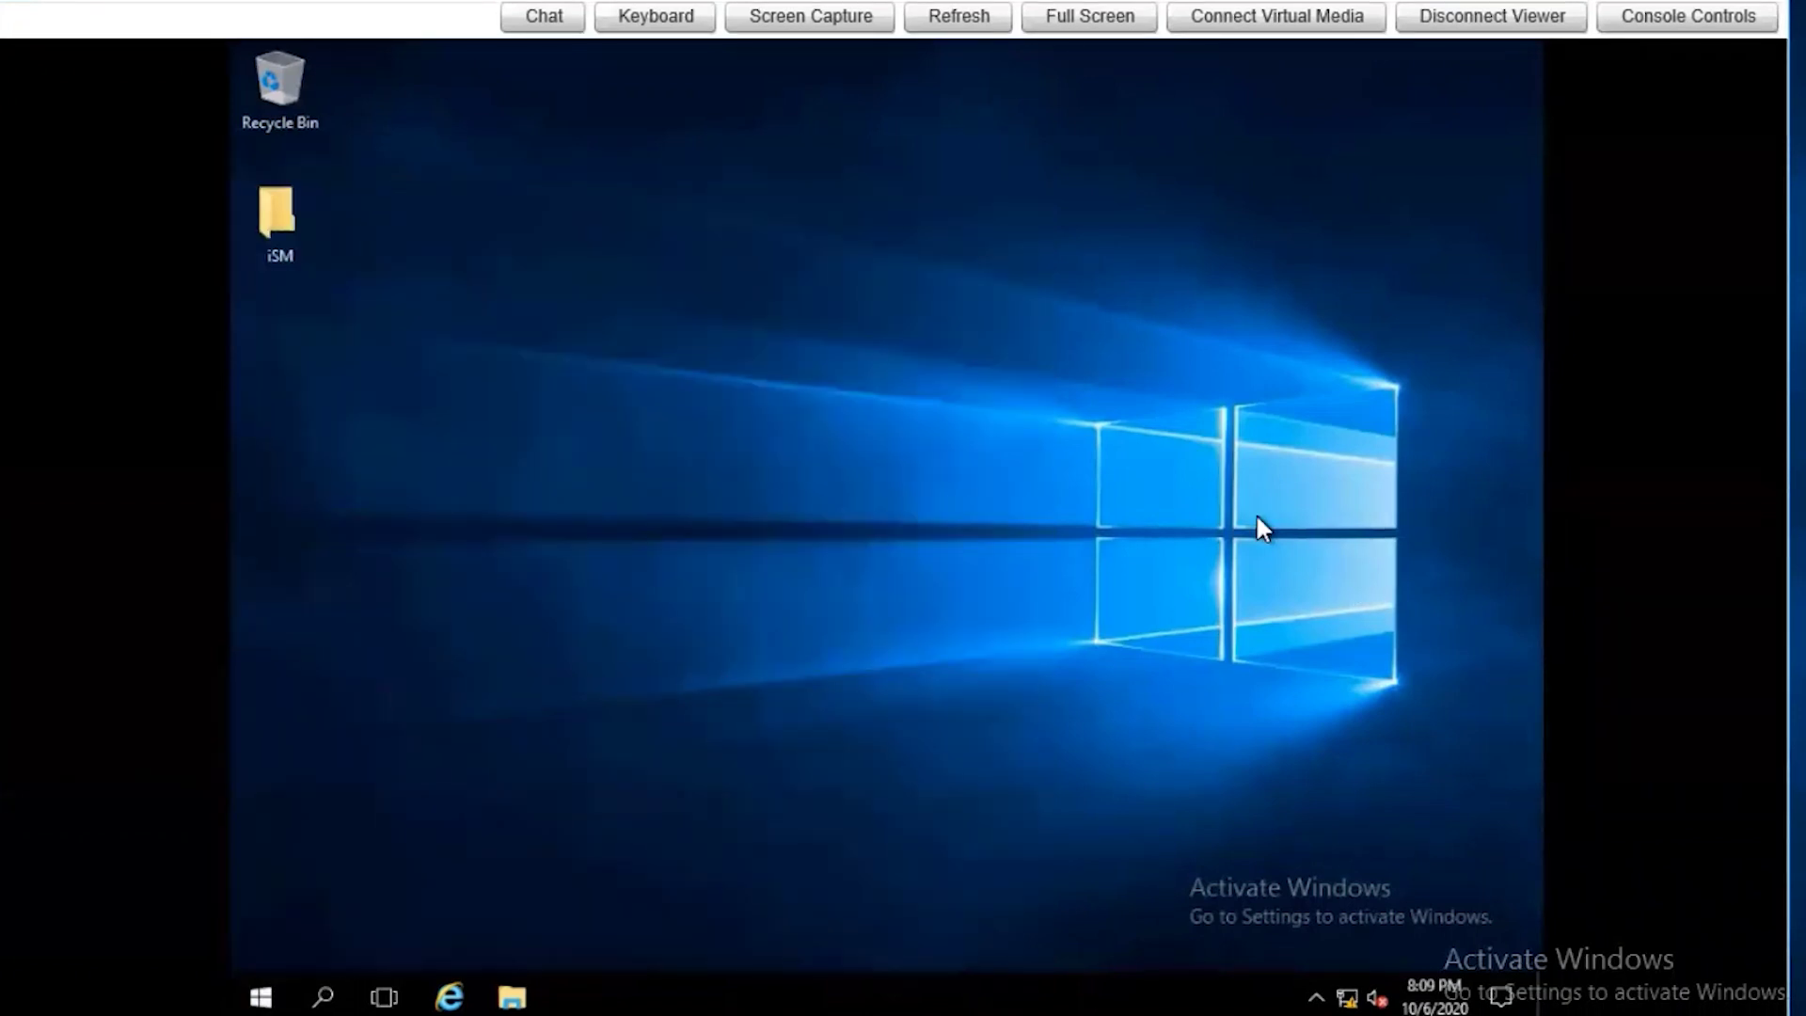
{"action": "right_click", "coordinate": [1357, 1005]}
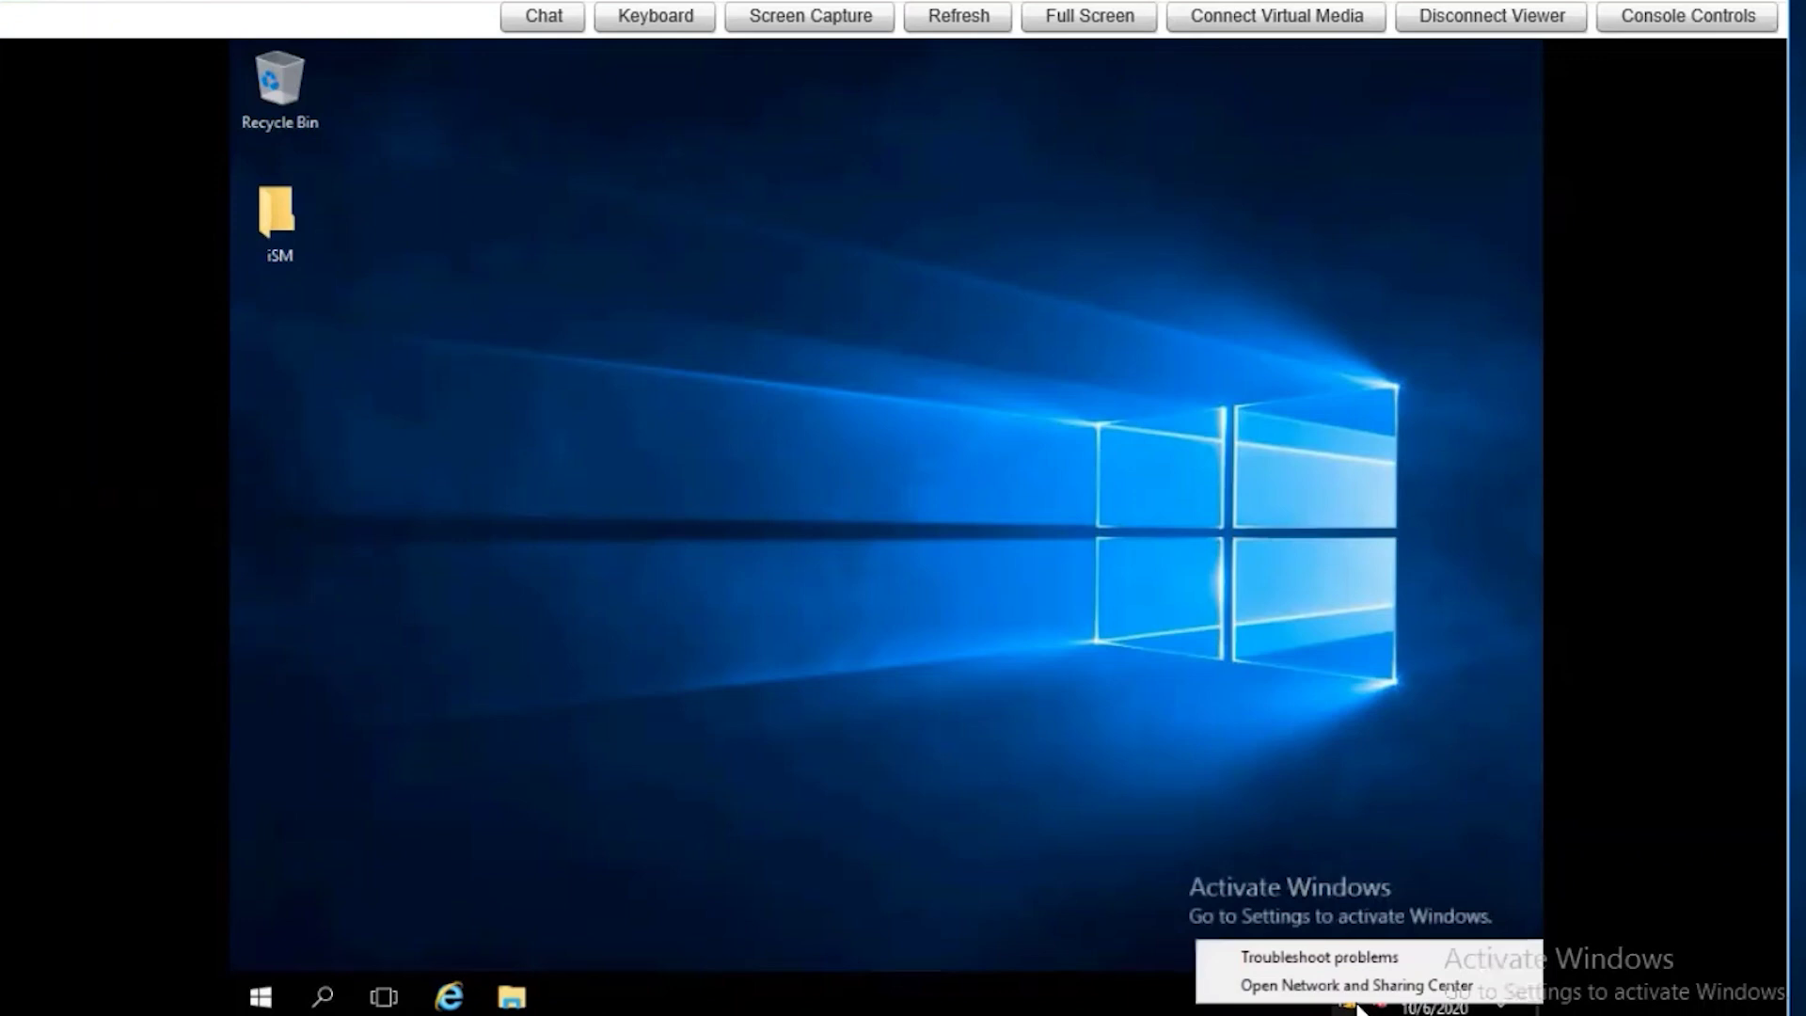
{"action": "left_click", "coordinate": [1299, 964]}
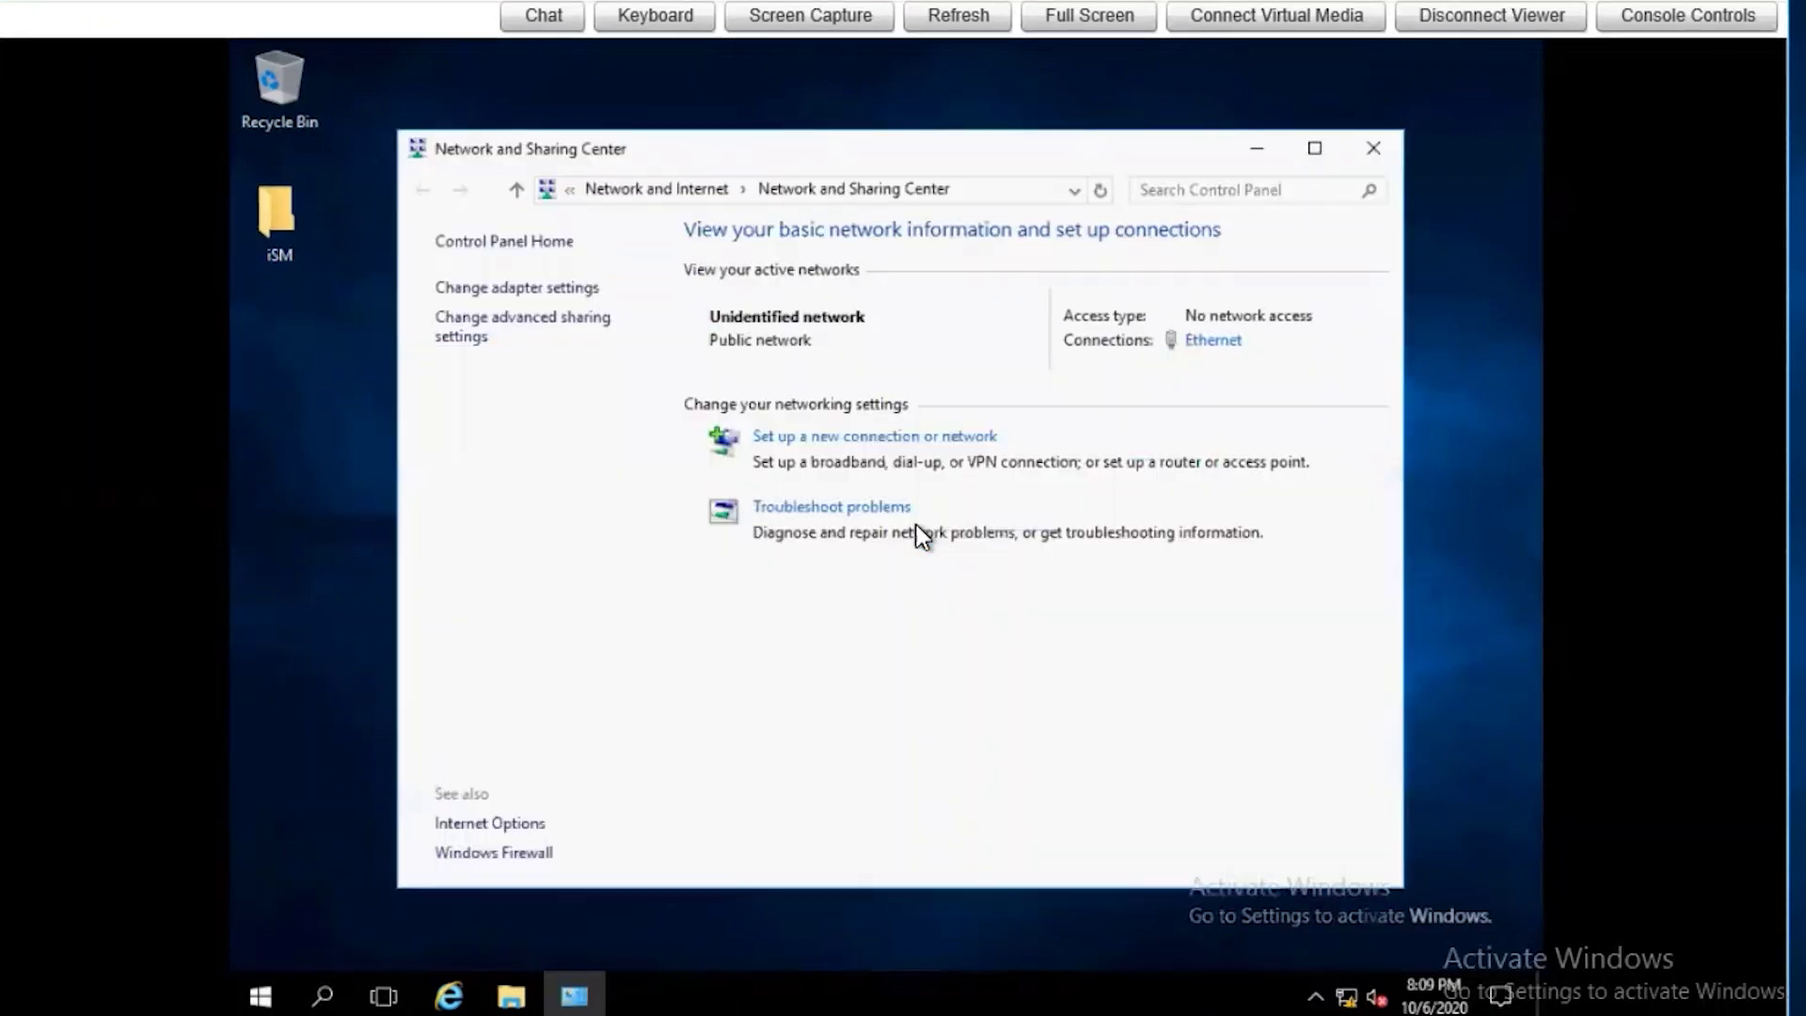
- Confirm the Ethernet adapter's TCP/IPv4 settings obtain an IP address automatically, changing nothing
{"action": "left_click", "coordinate": [526, 287]}
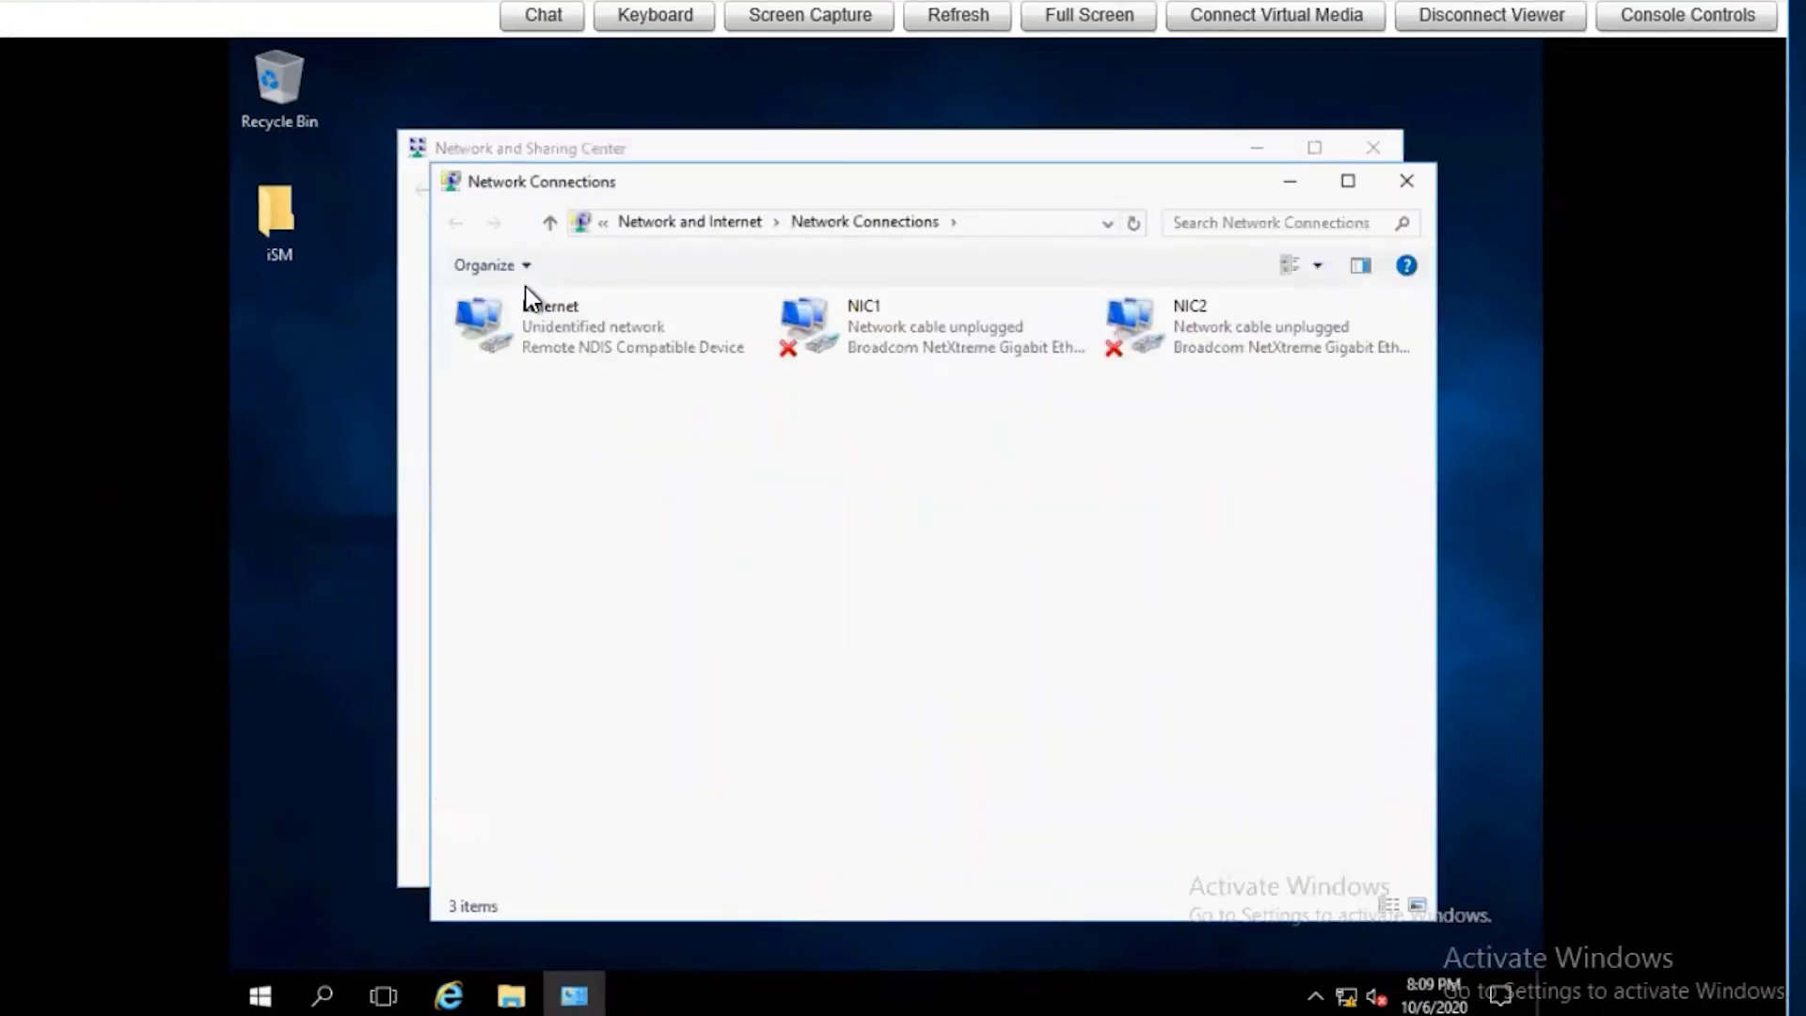
{"action": "left_click", "coordinate": [562, 325]}
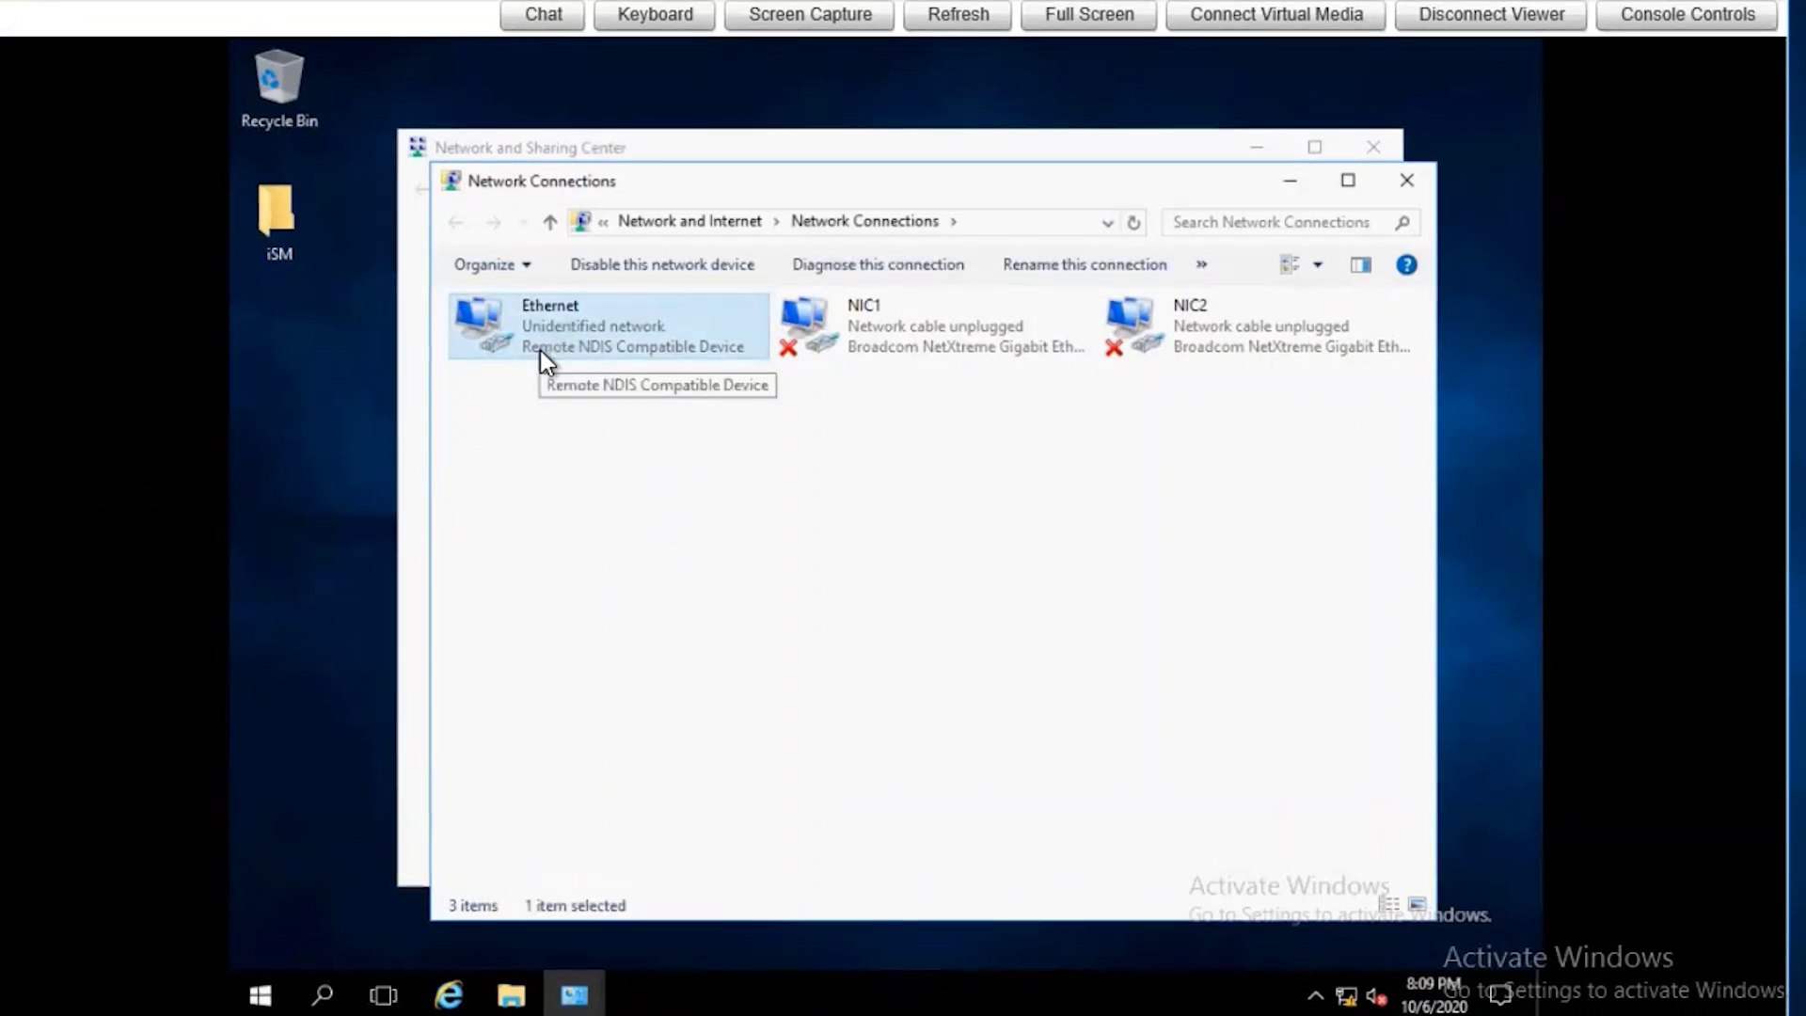
{"action": "right_click", "coordinate": [591, 350]}
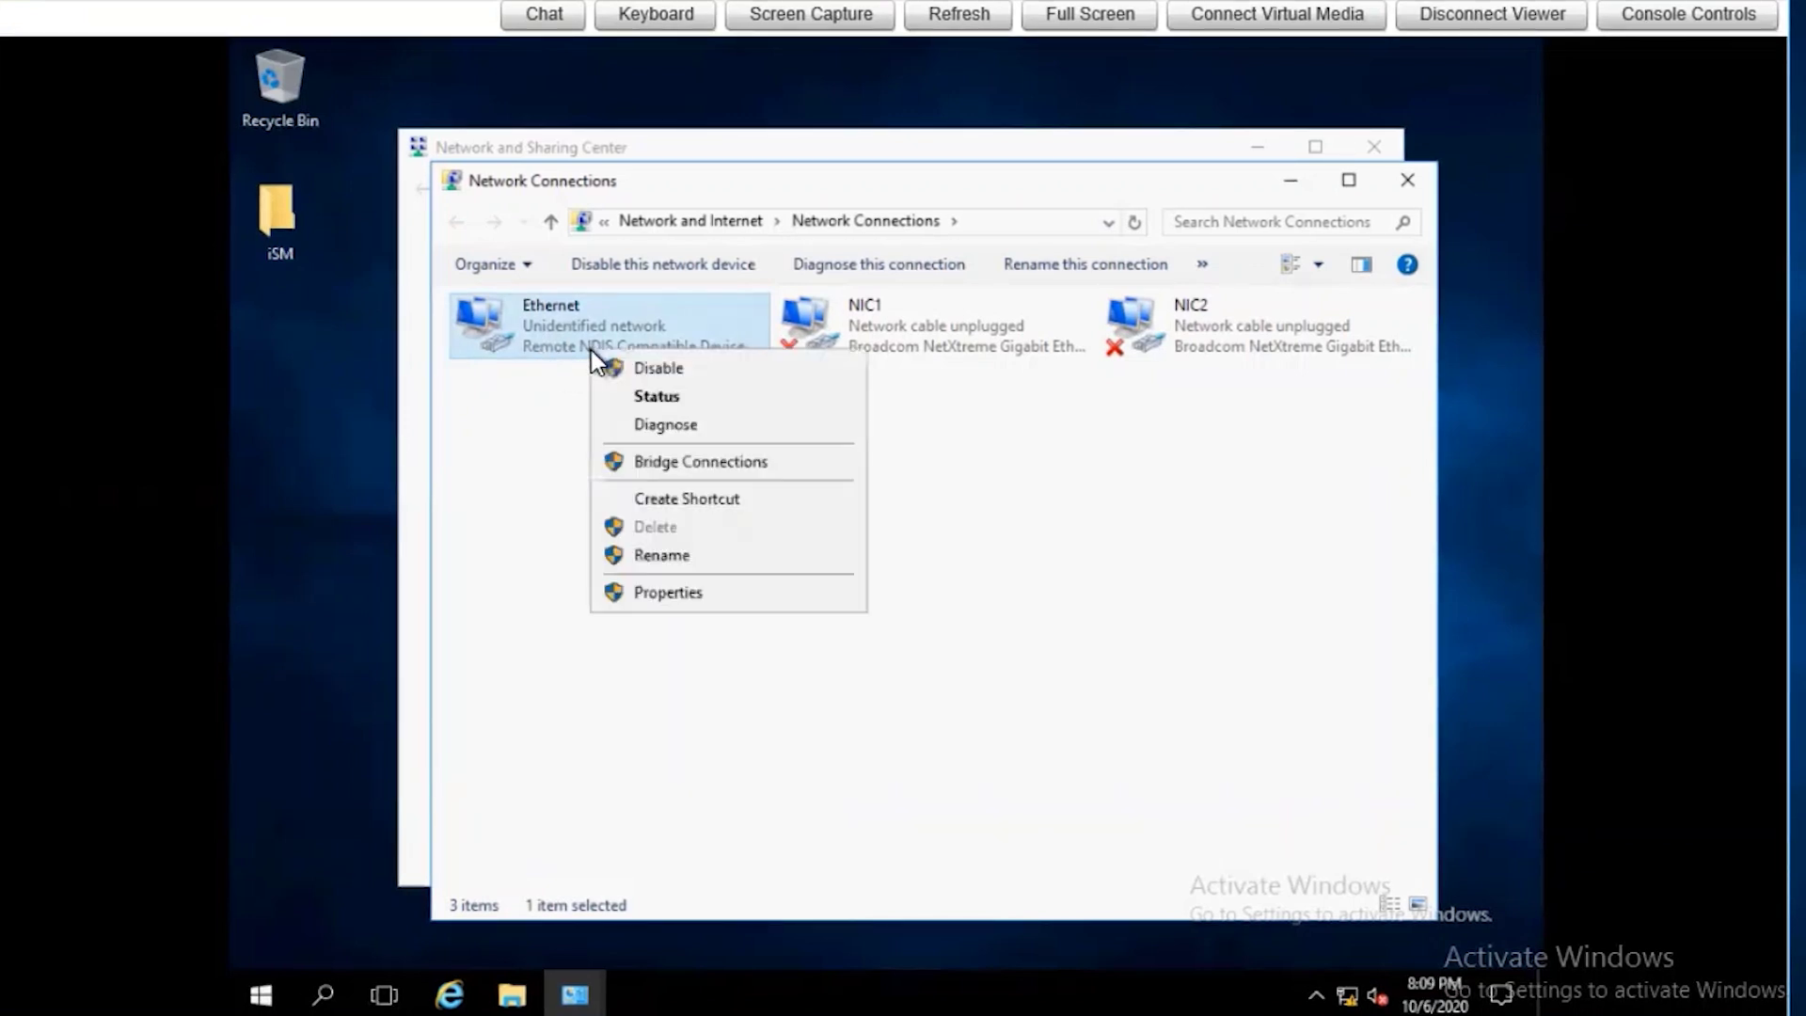
{"action": "left_click", "coordinate": [685, 589]}
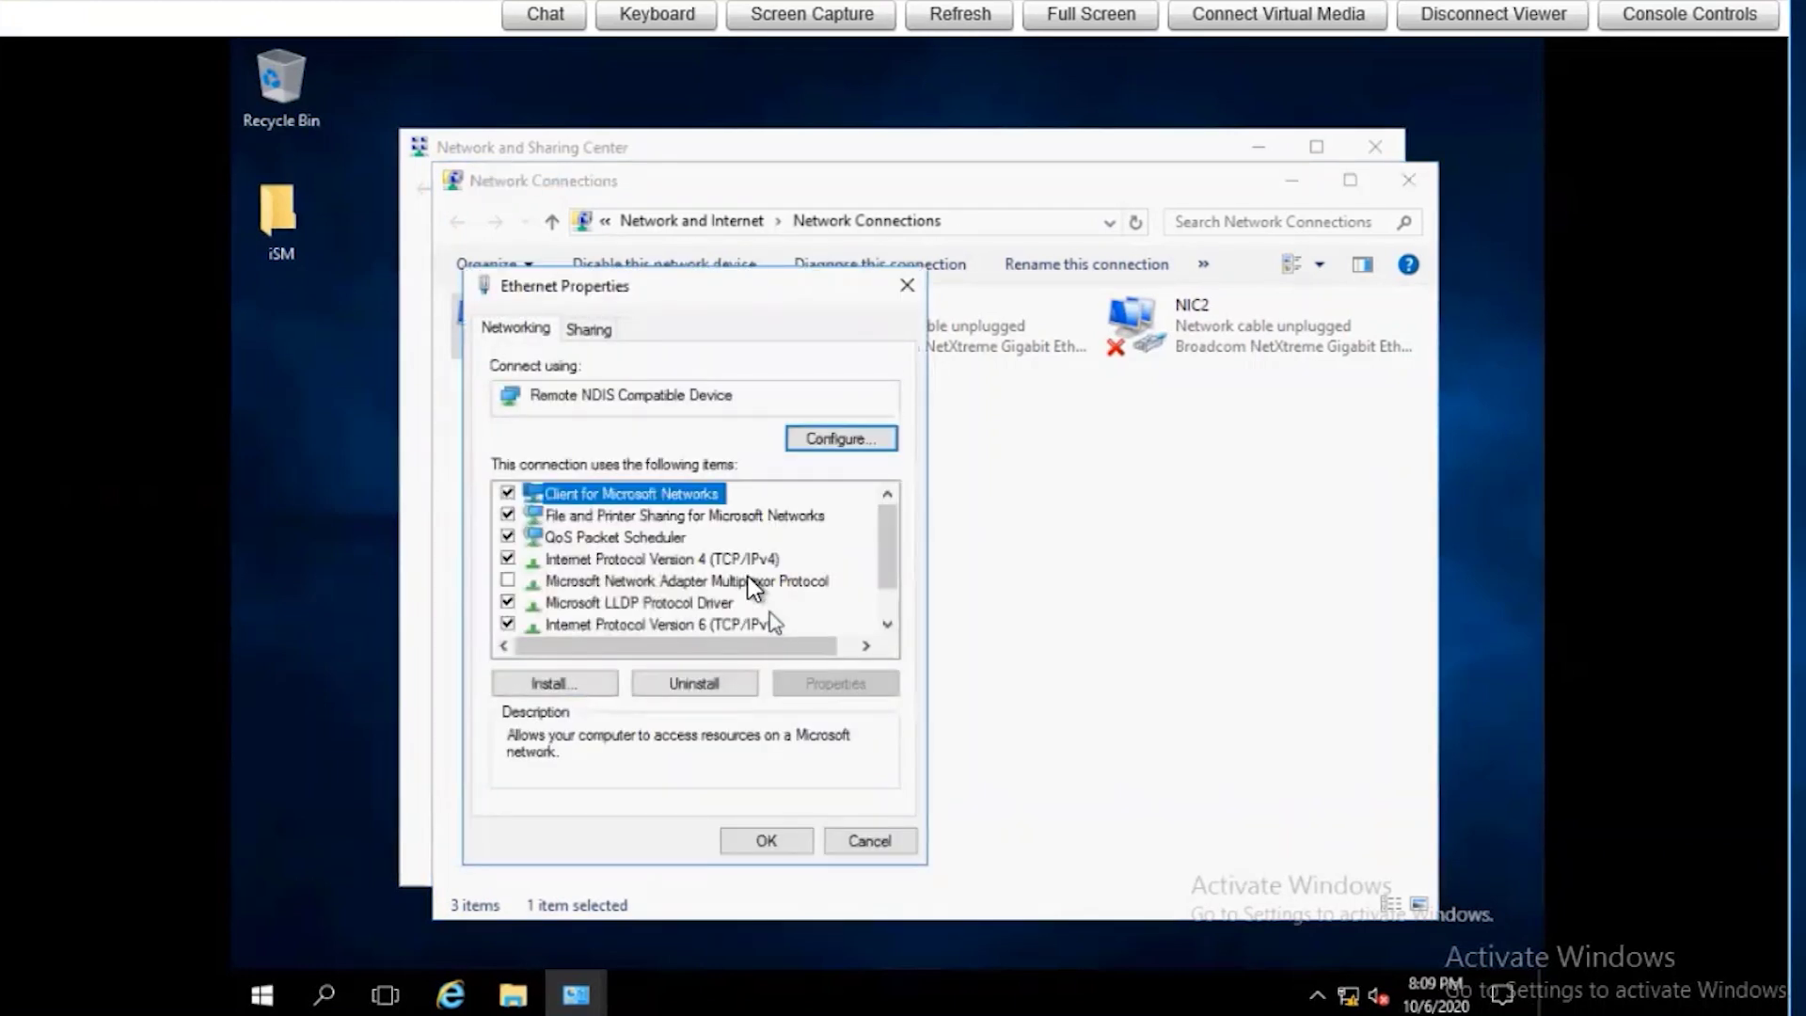
{"action": "left_click", "coordinate": [713, 558]}
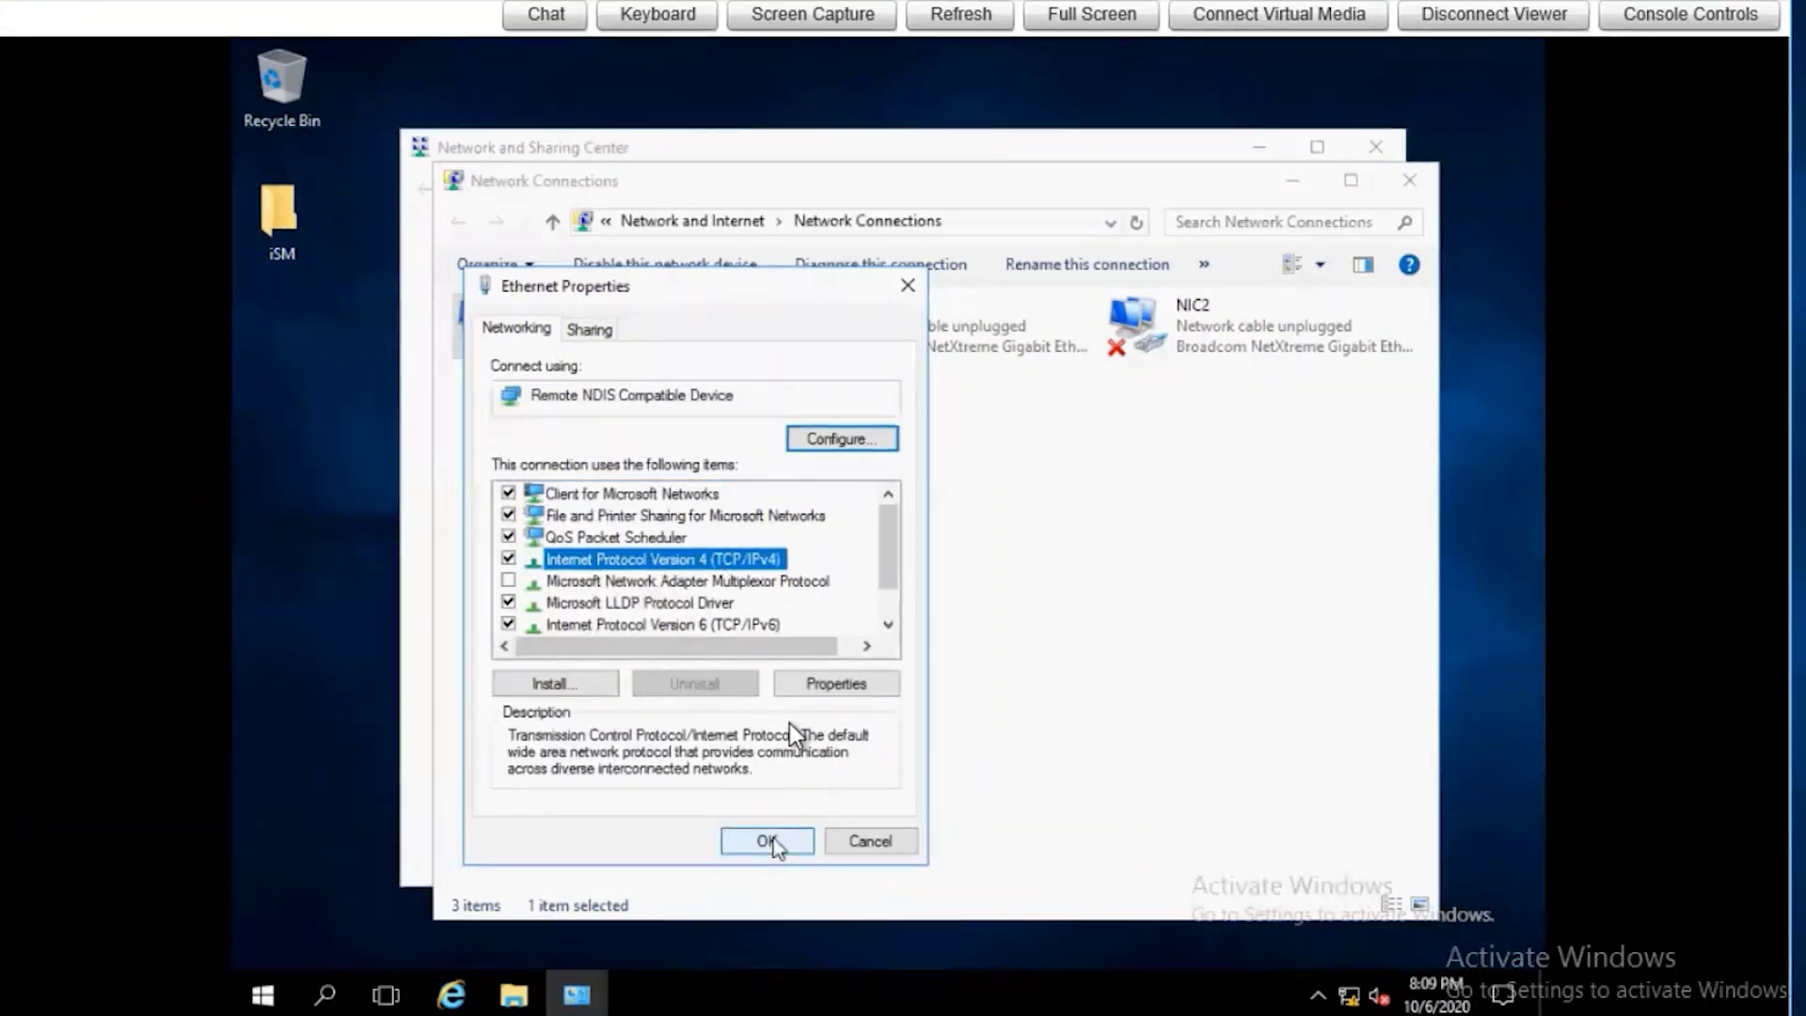
{"action": "left_click", "coordinate": [828, 685]}
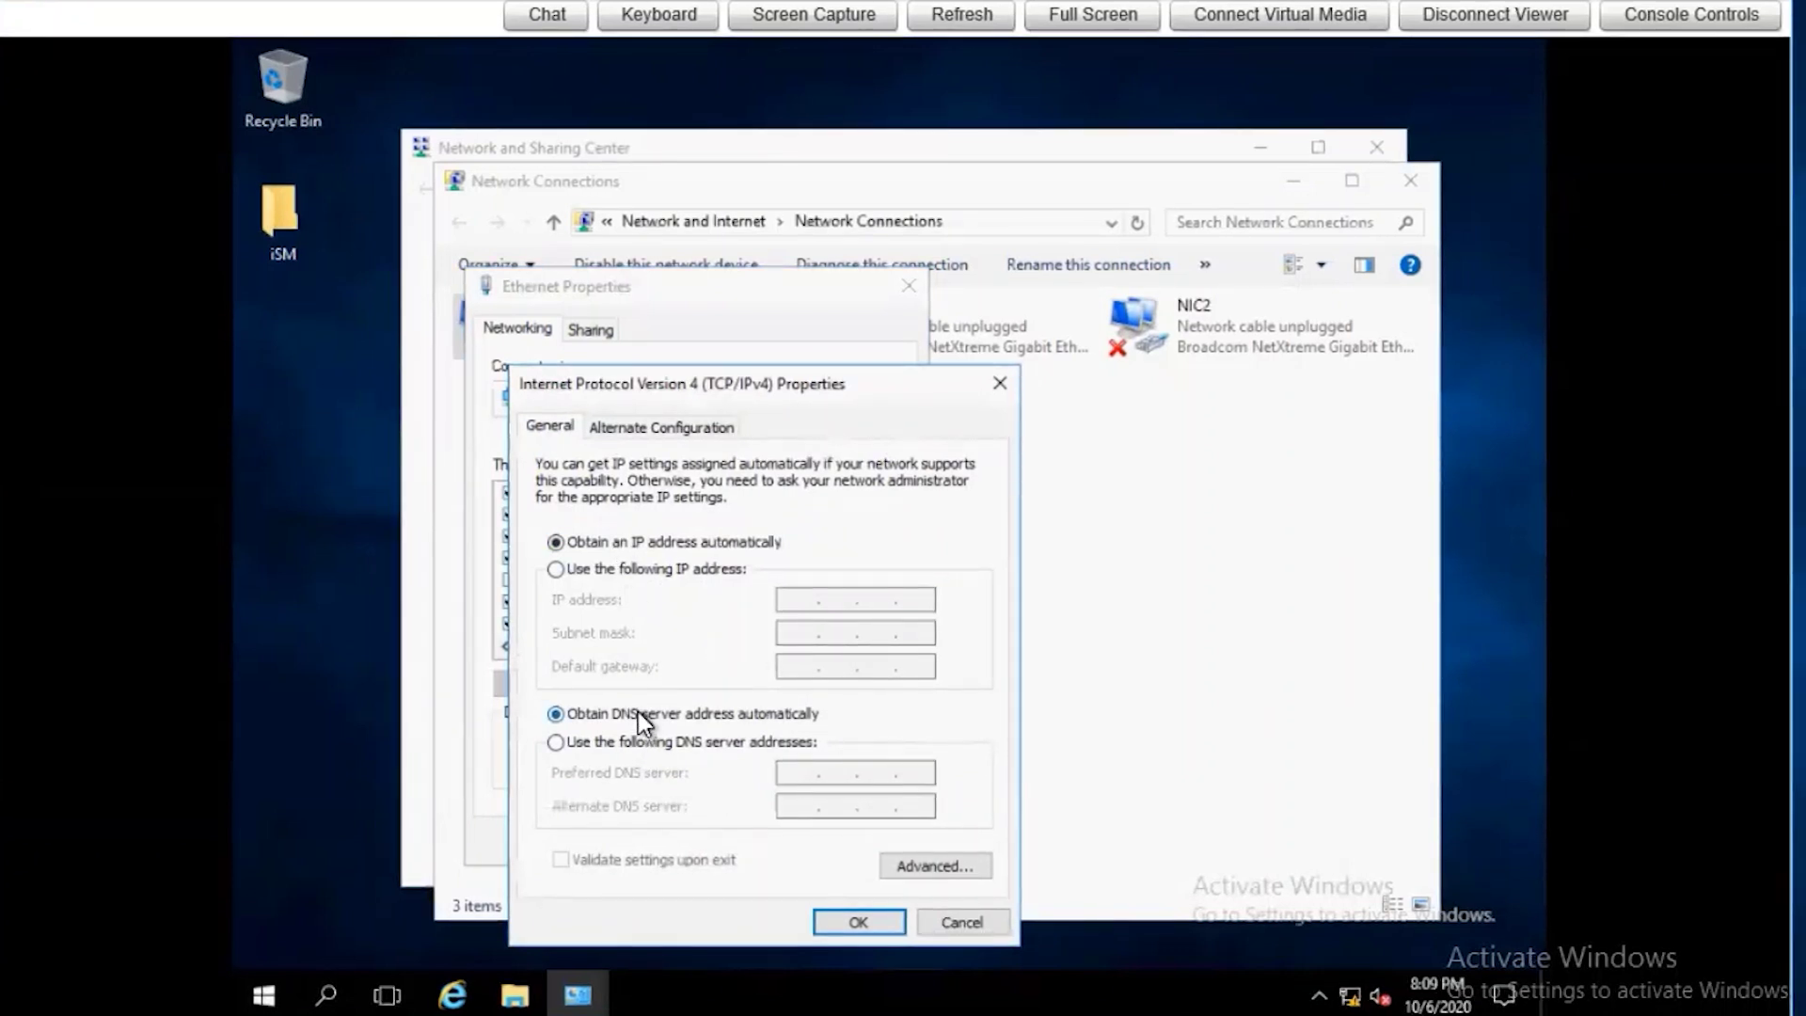
{"action": "left_click", "coordinate": [846, 920]}
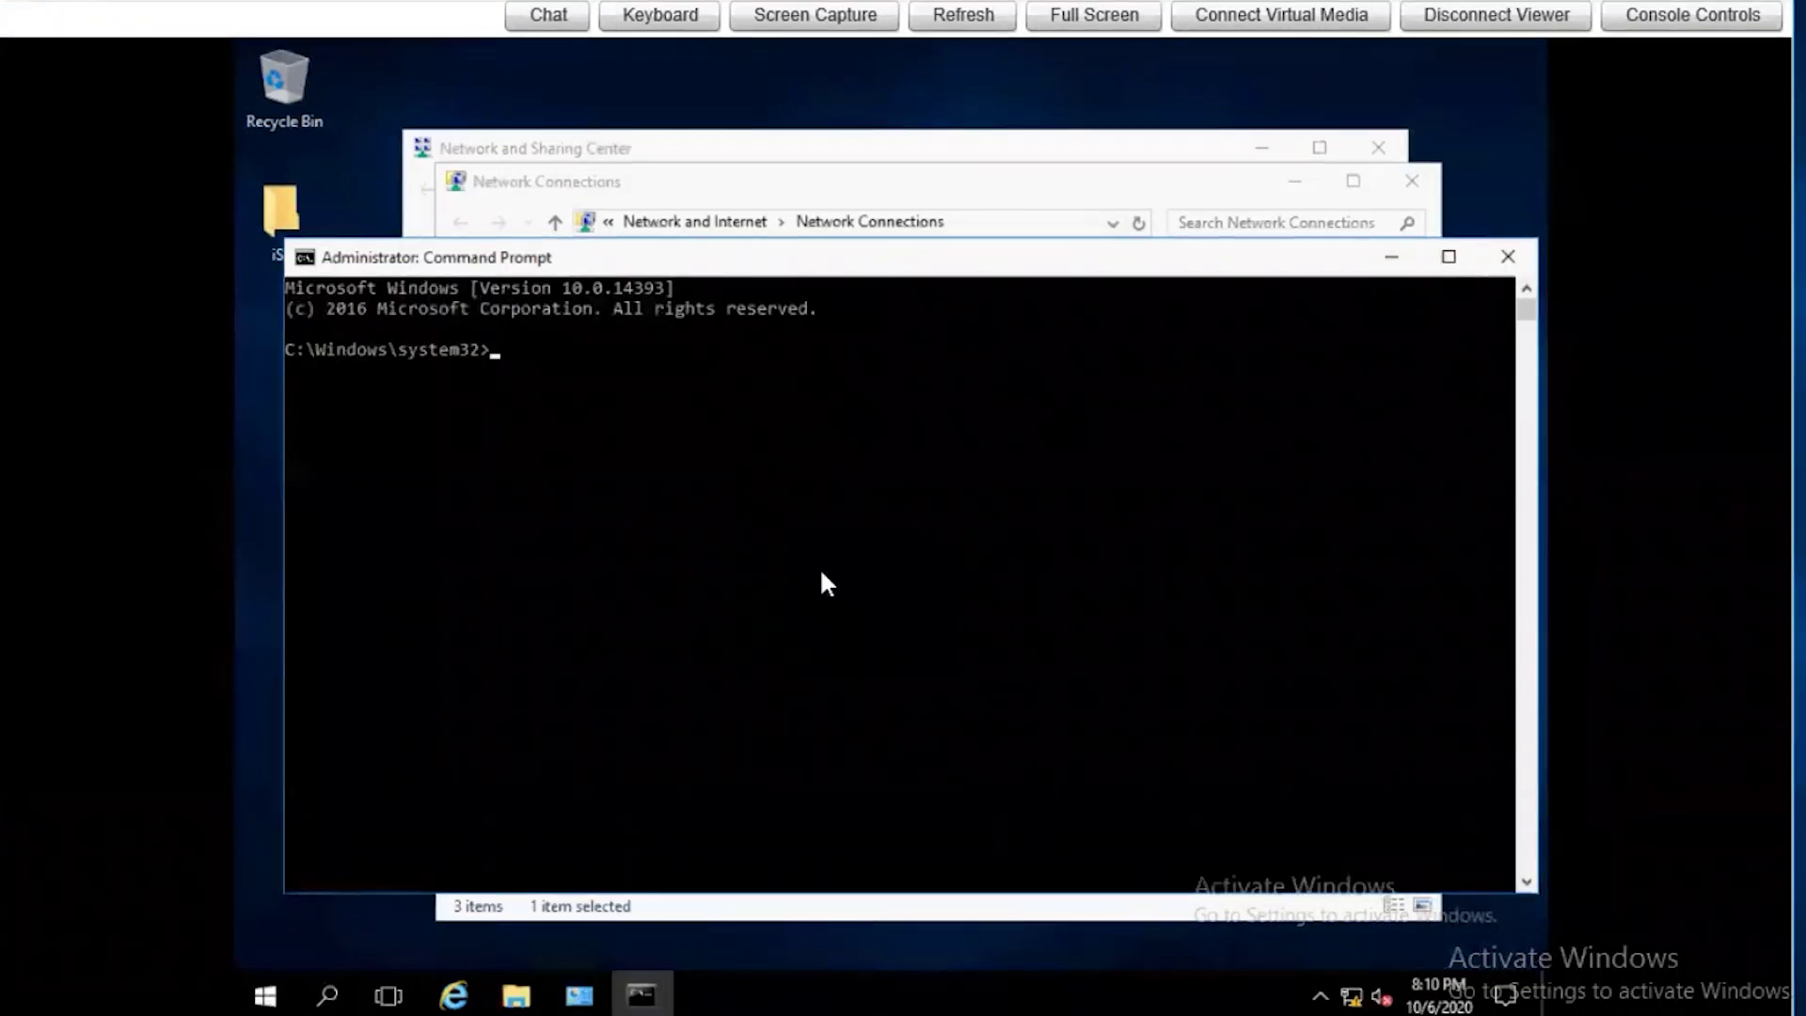
- Run ipconfig to confirm the Ethernet adapter's IPv4 address is 169.254.0.2
{"action": "left_click", "coordinate": [821, 573]}
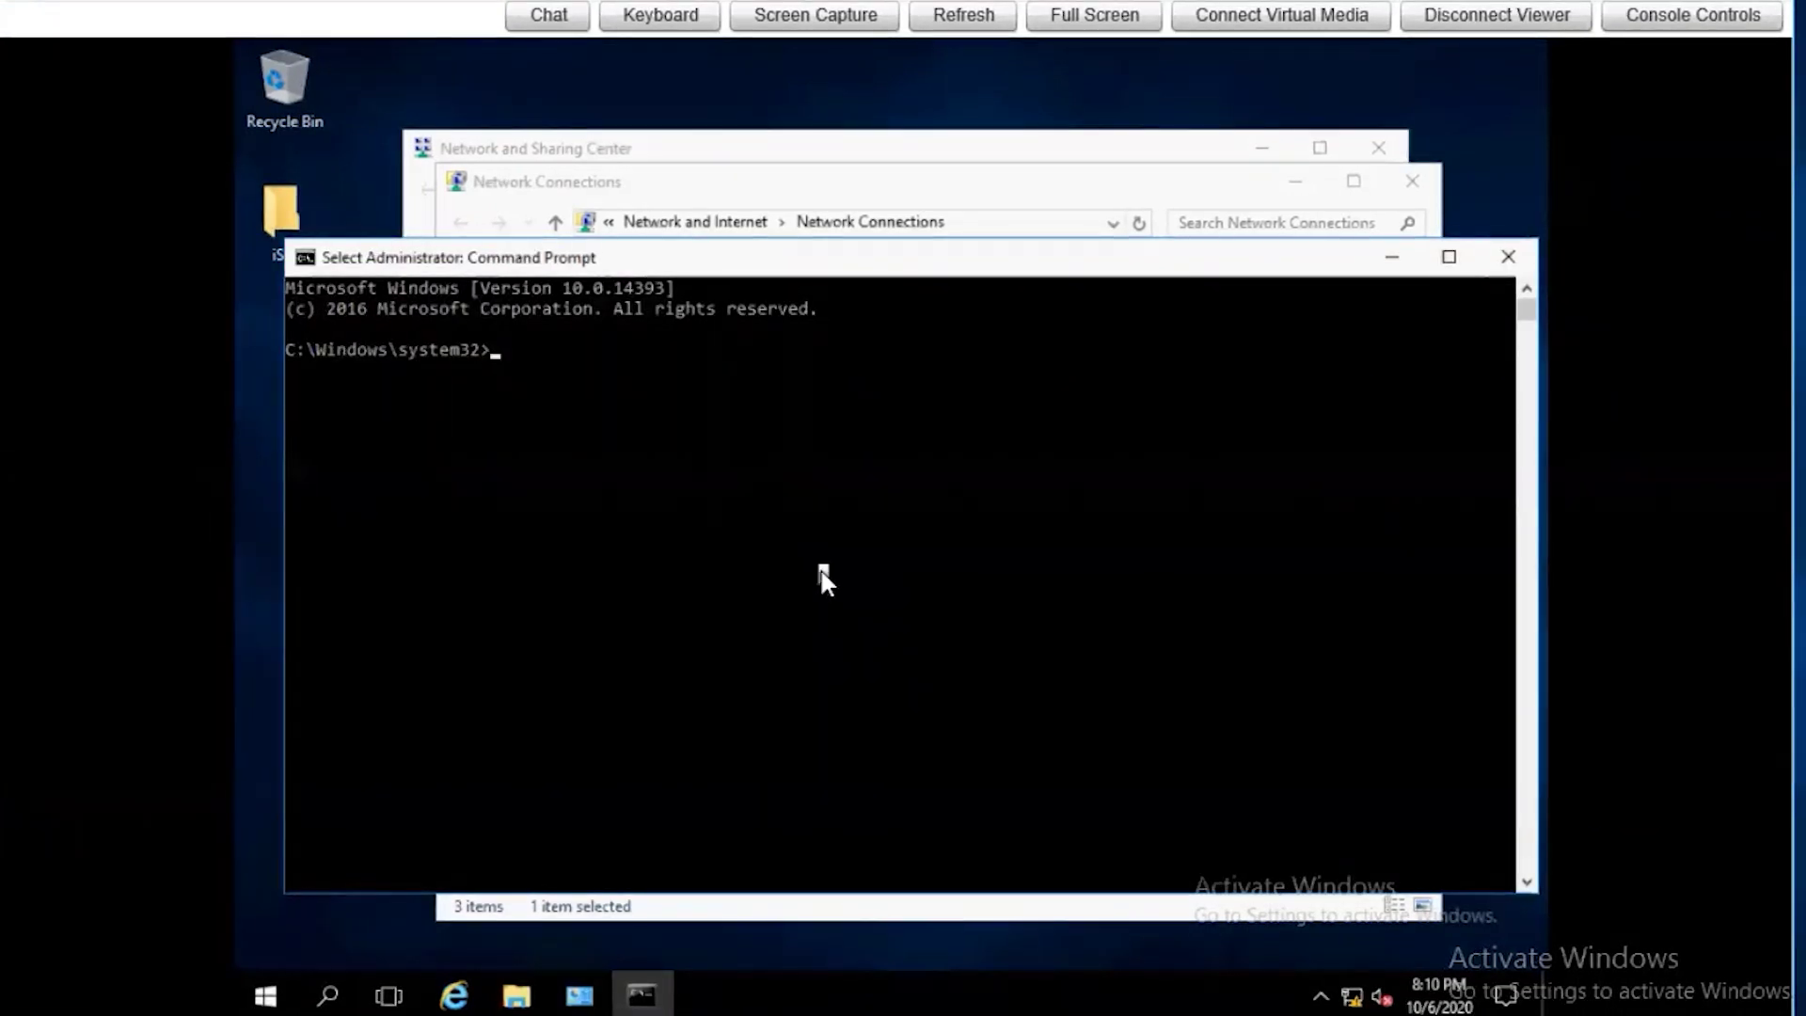
{"action": "type", "text": "ipconfig"}
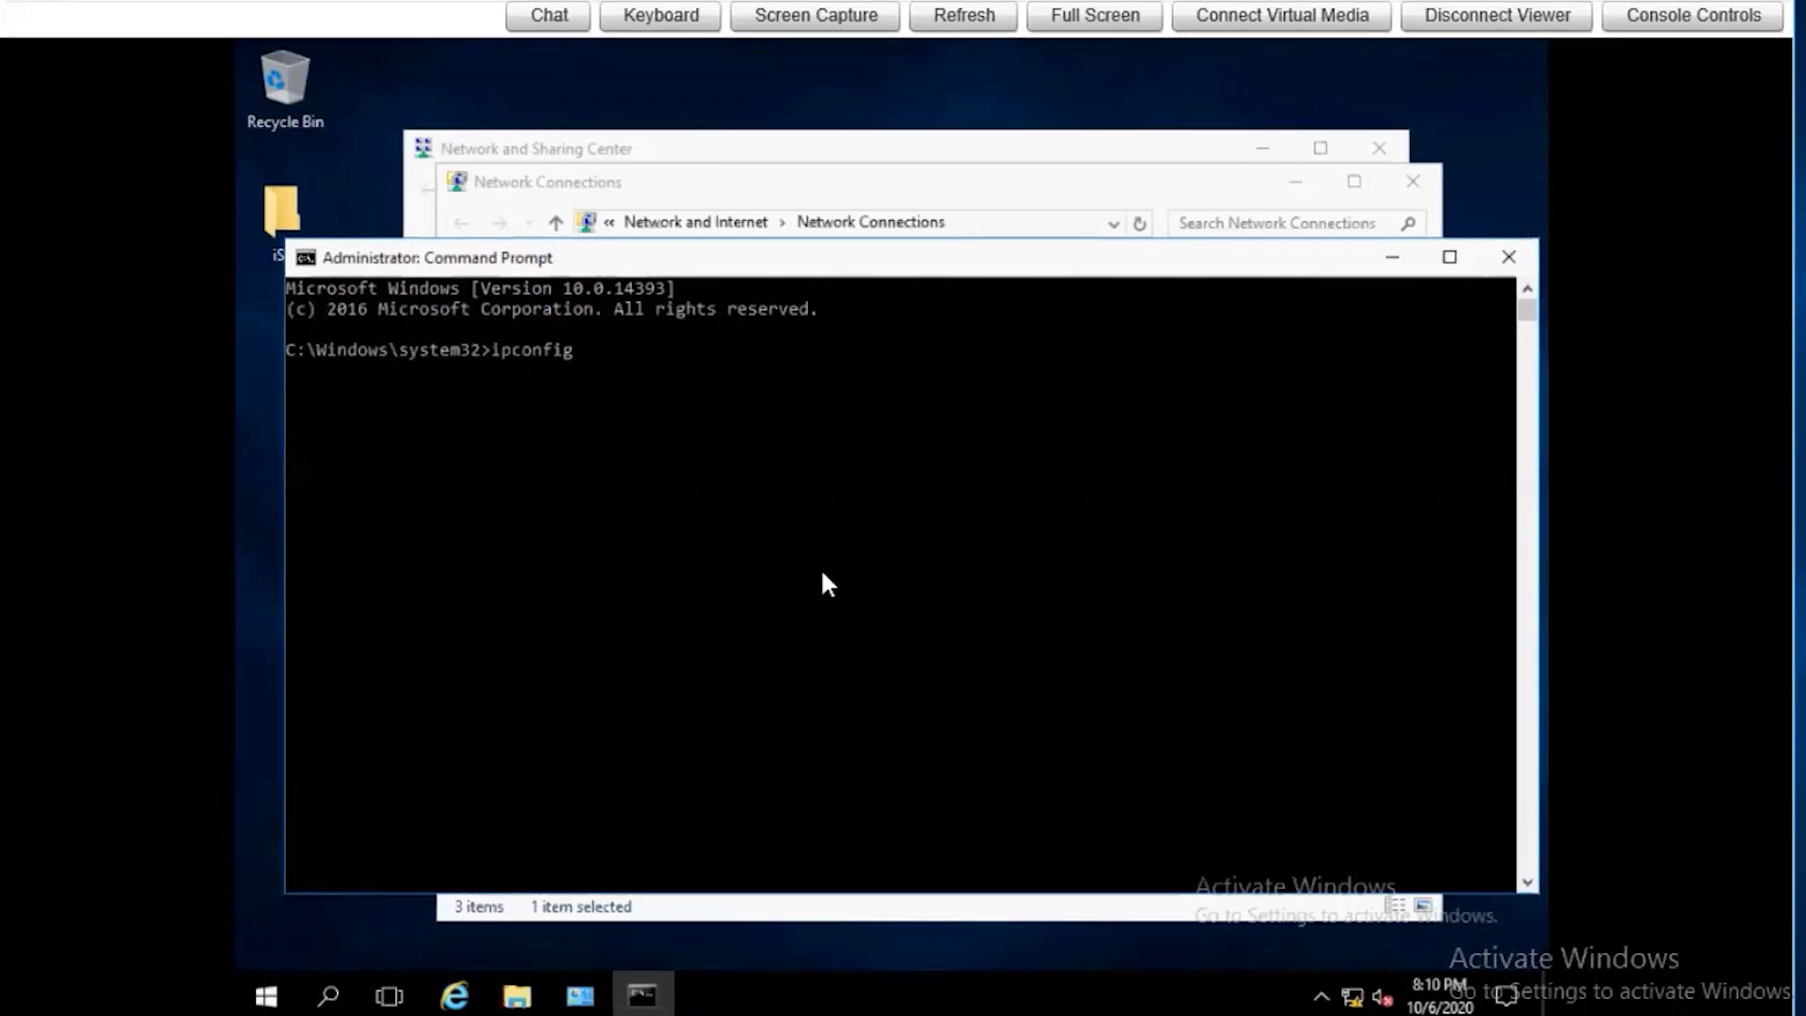
{"action": "key", "text": "Return"}
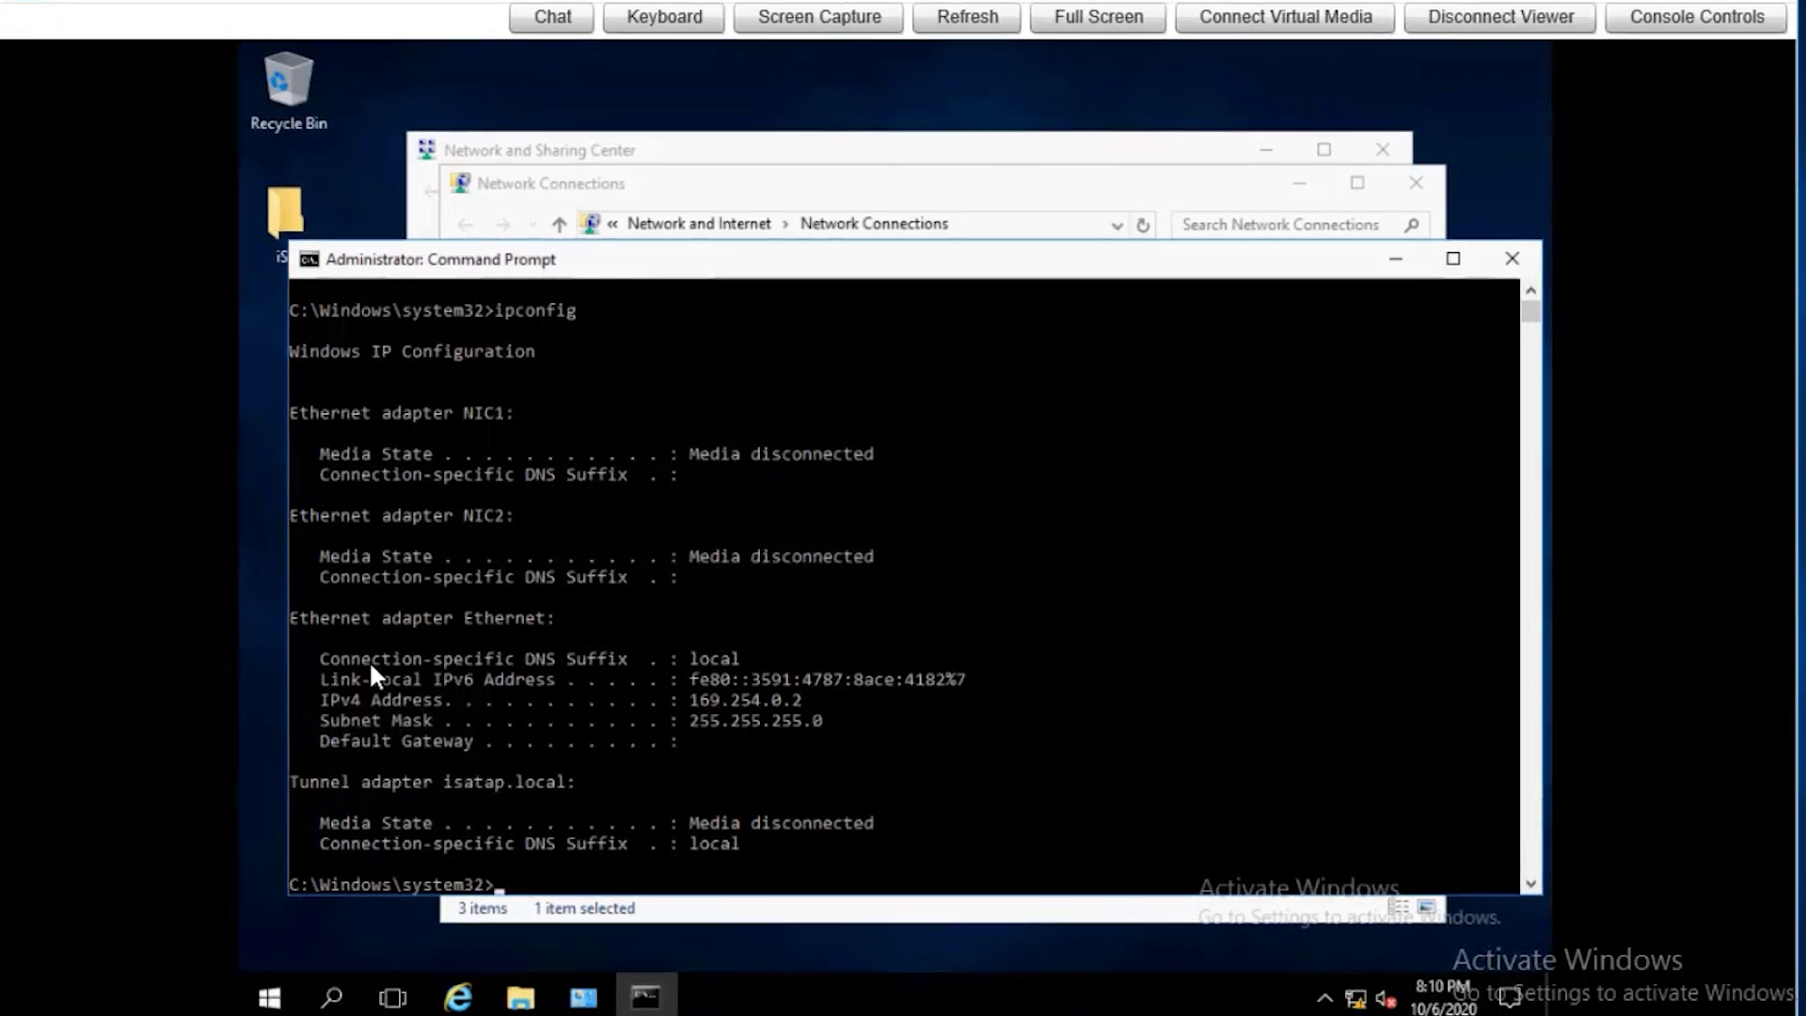
- Minimize the Command Prompt and close Ethernet Properties and the Network Connections window
{"action": "left_click", "coordinate": [1402, 258]}
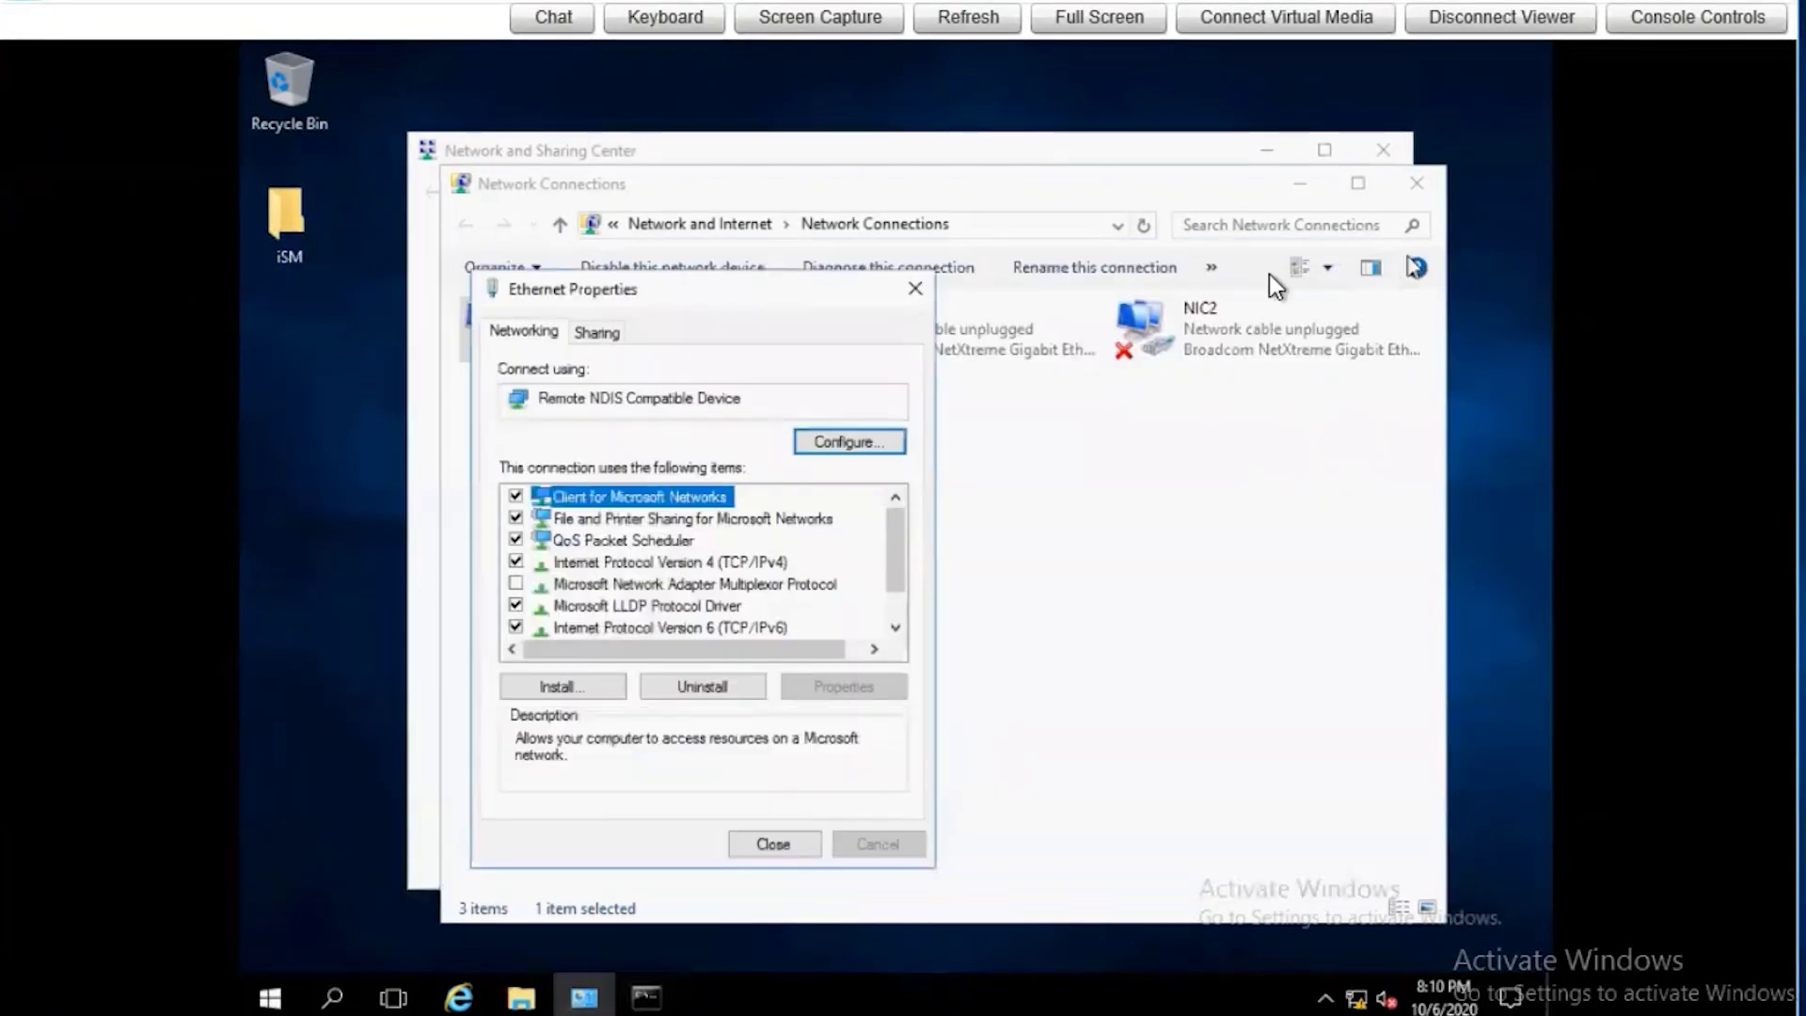
{"action": "left_click", "coordinate": [910, 288]}
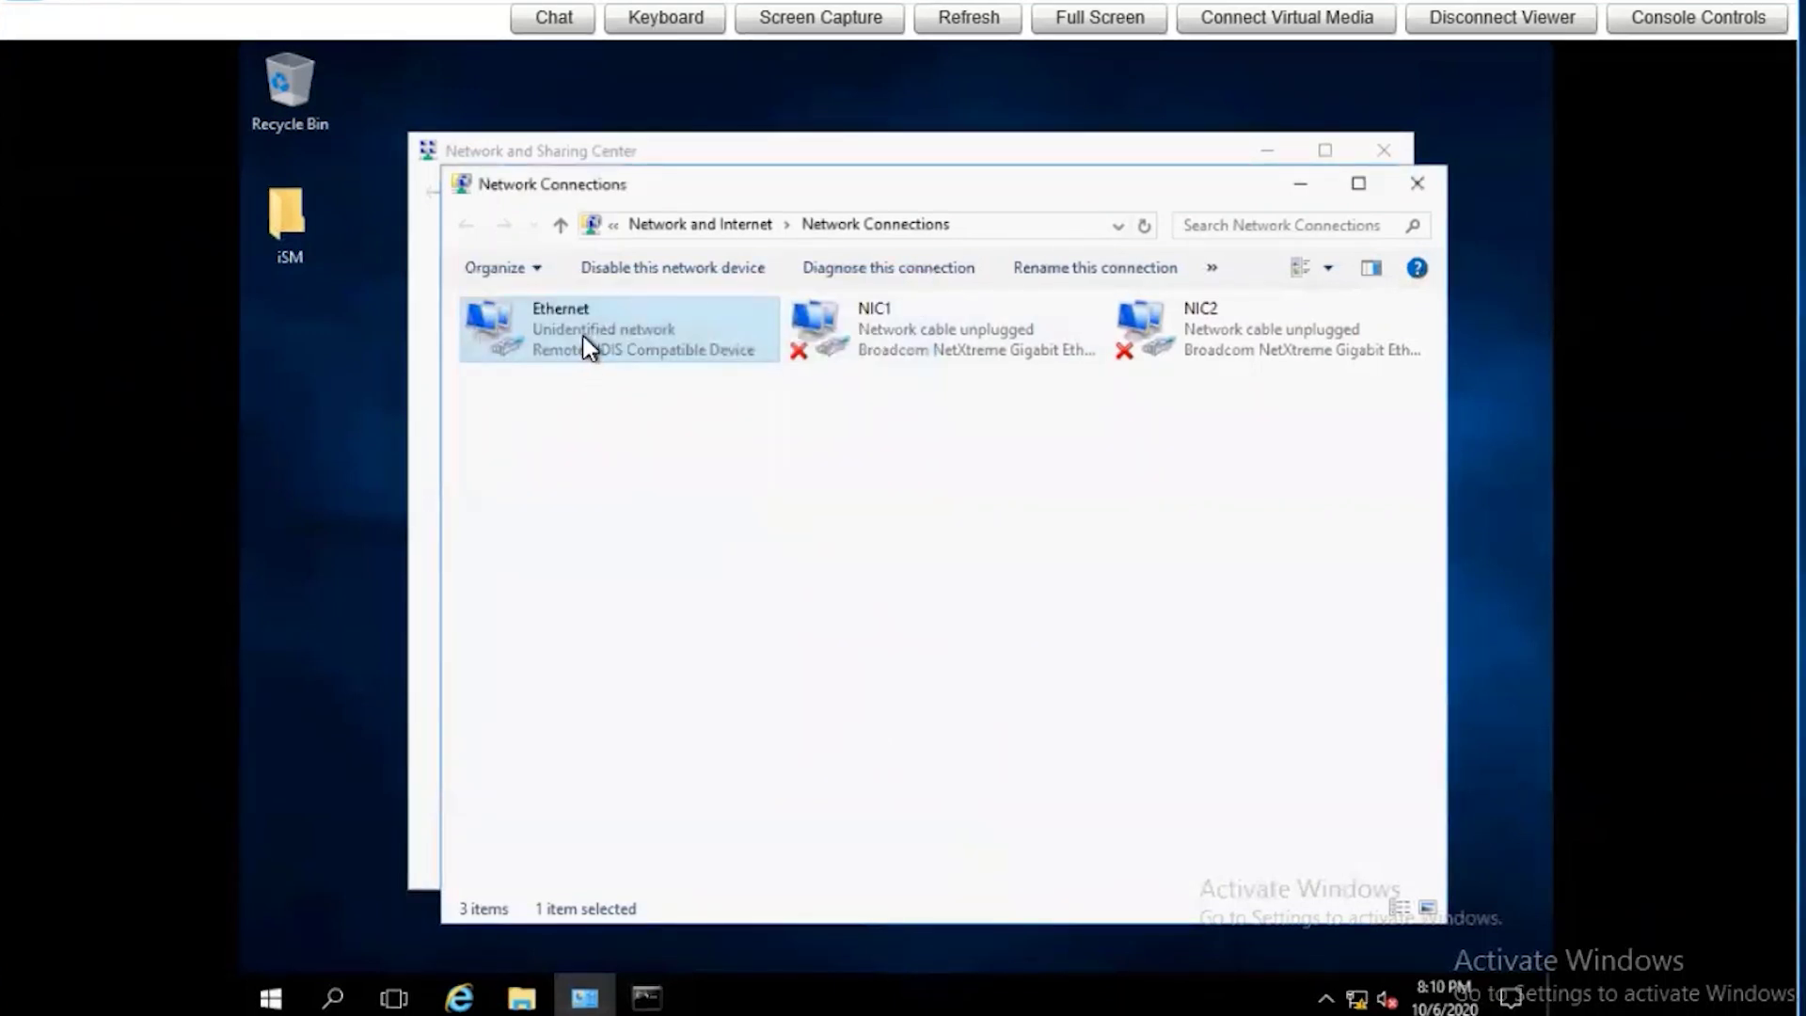
{"action": "left_click", "coordinate": [1417, 177]}
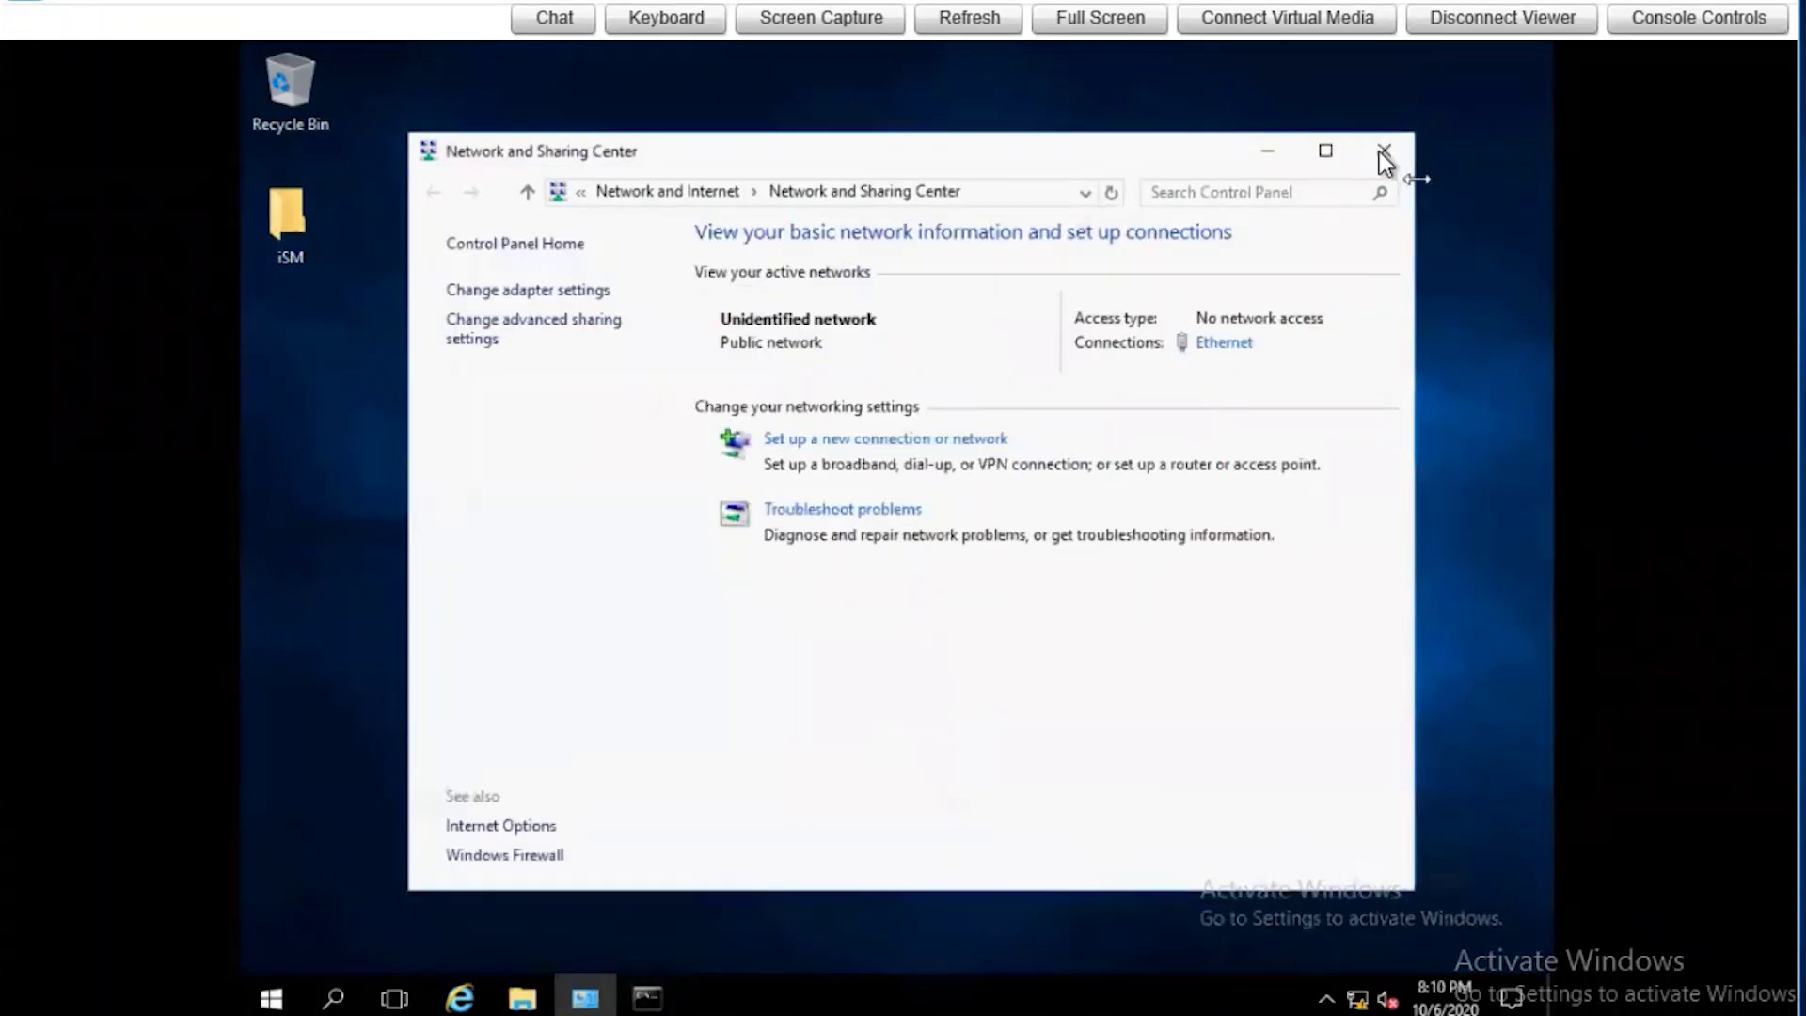
- Close Network and Sharing Center and exit the Virtual Console viewer
{"action": "left_click", "coordinate": [1383, 152]}
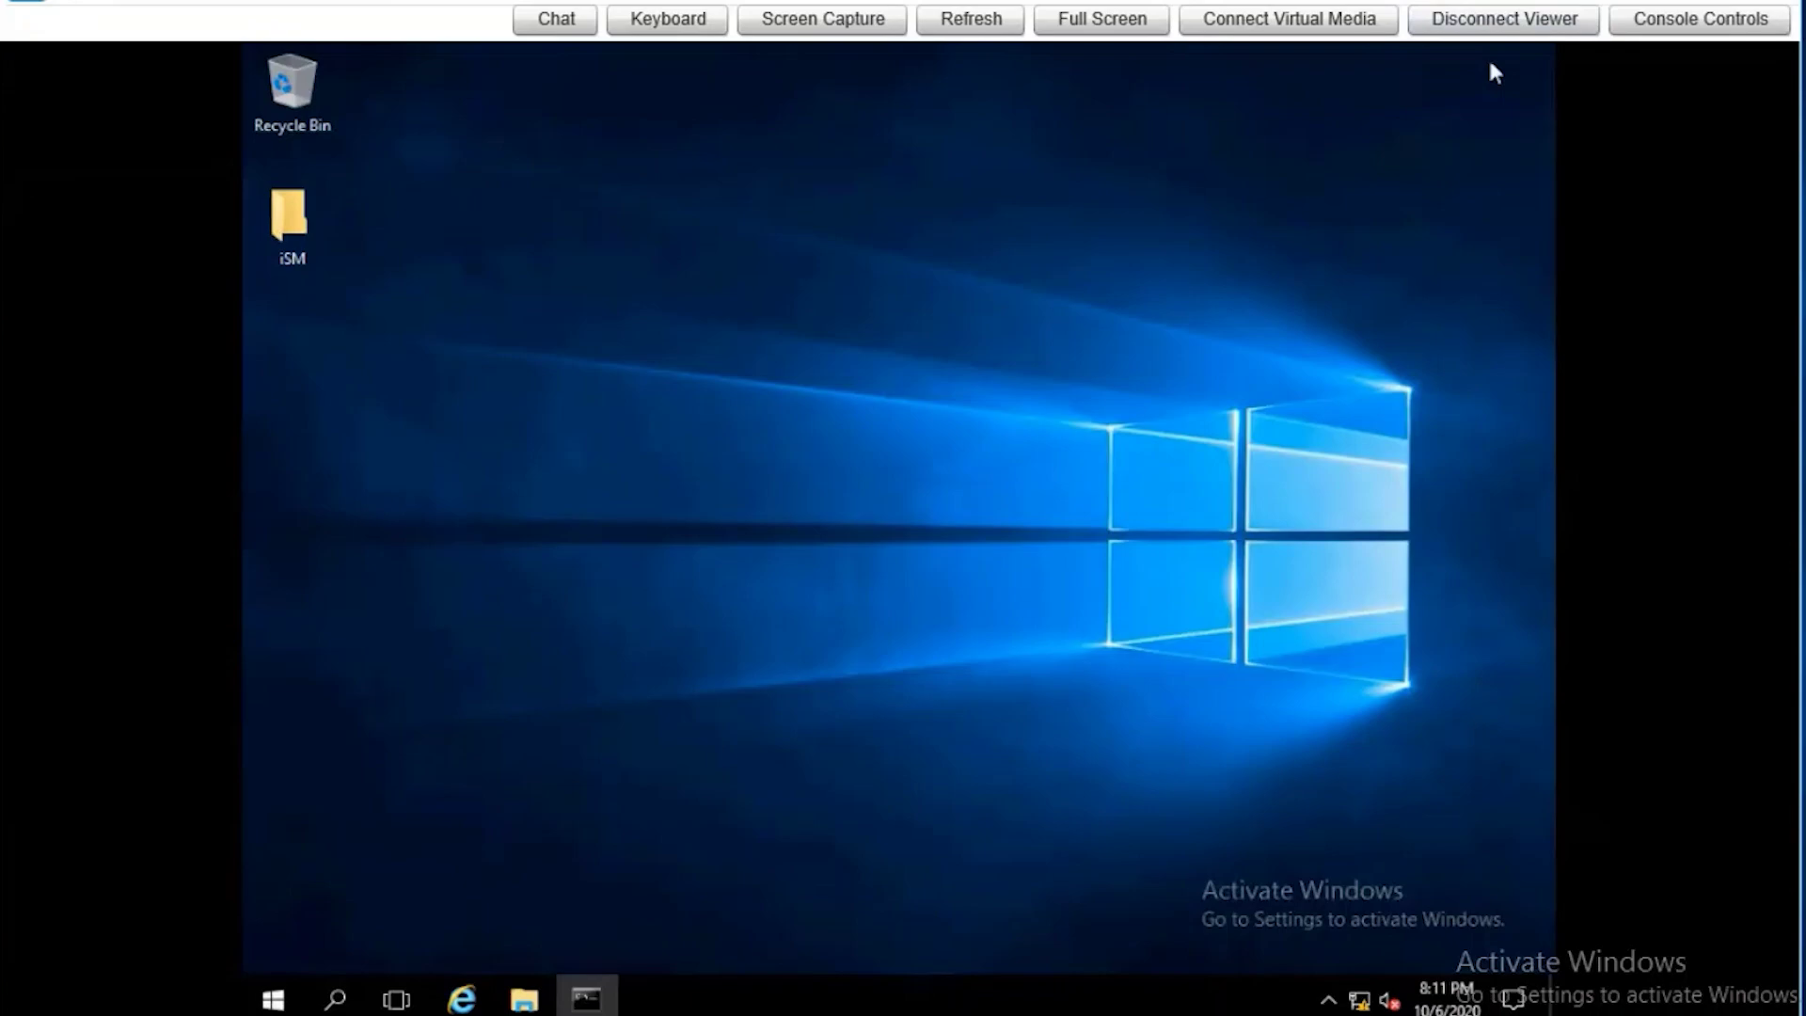
{"action": "left_click", "coordinate": [1505, 21]}
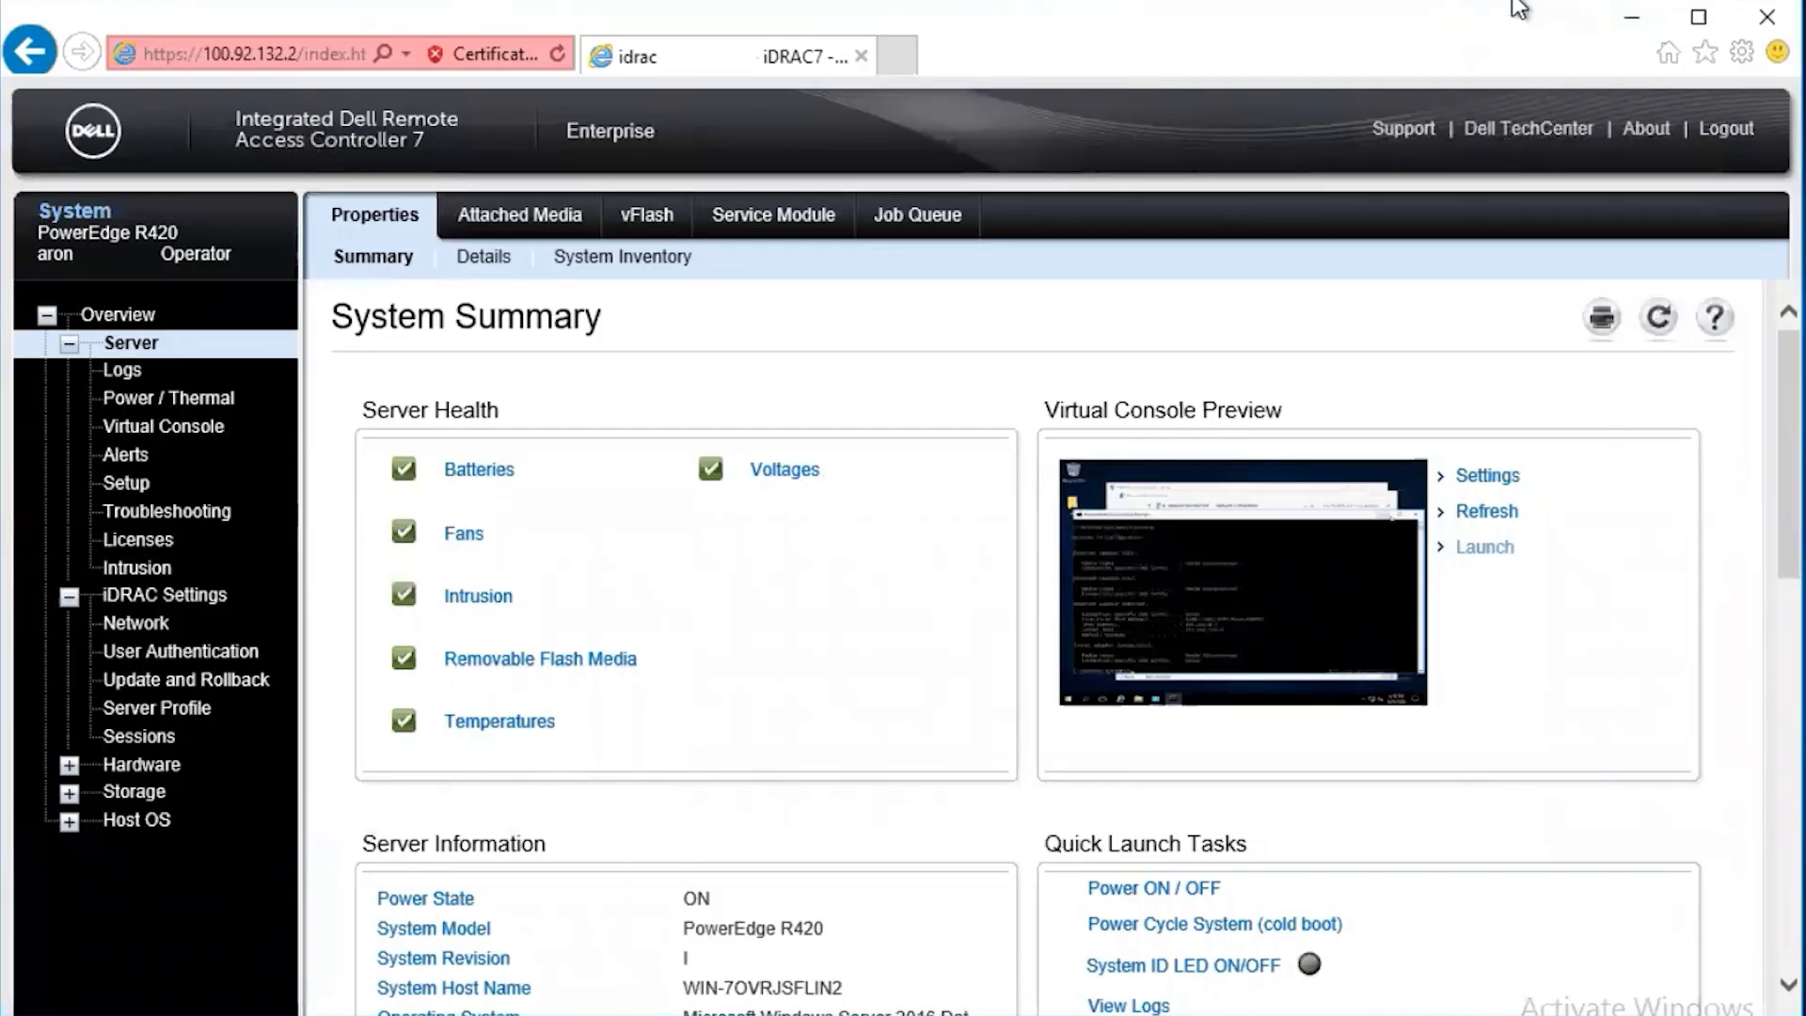